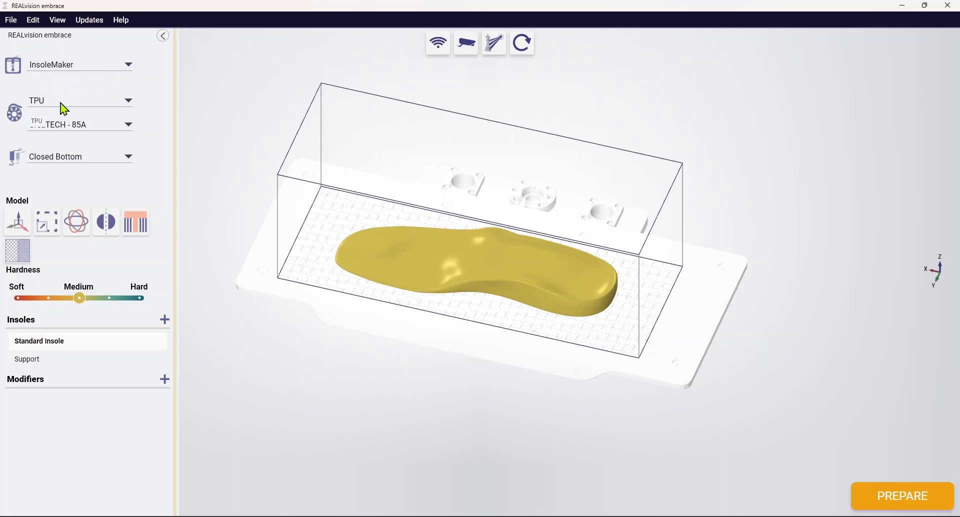
Step: Add the CreaTECH 85A Seat TPU profile to the selectable materials and save the material selection, keeping CreaTECH - 85A active
left_click(62, 106)
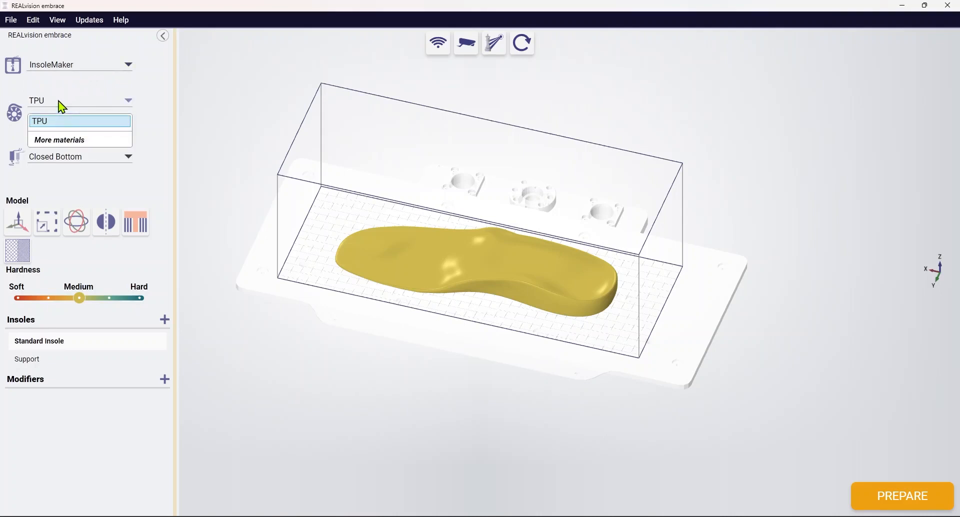
left_click(59, 103)
left_click(60, 128)
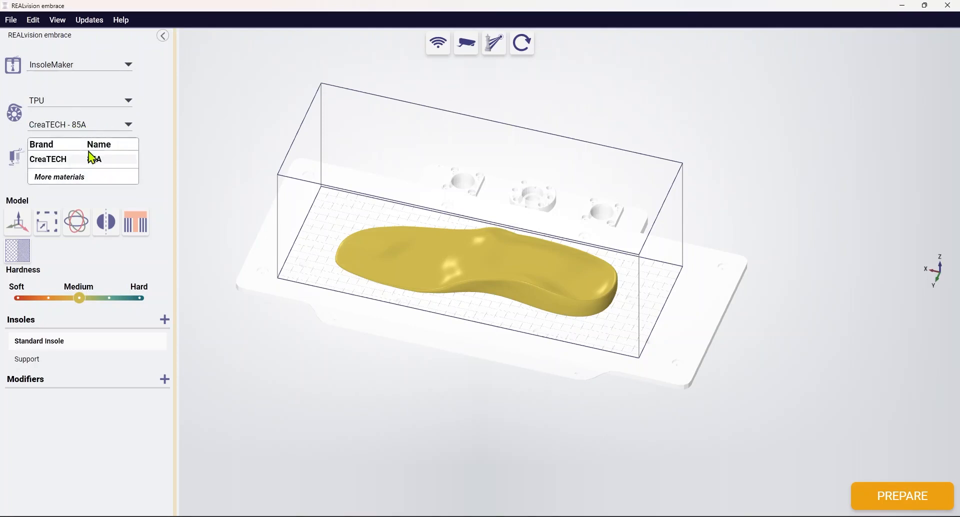
left_click(60, 177)
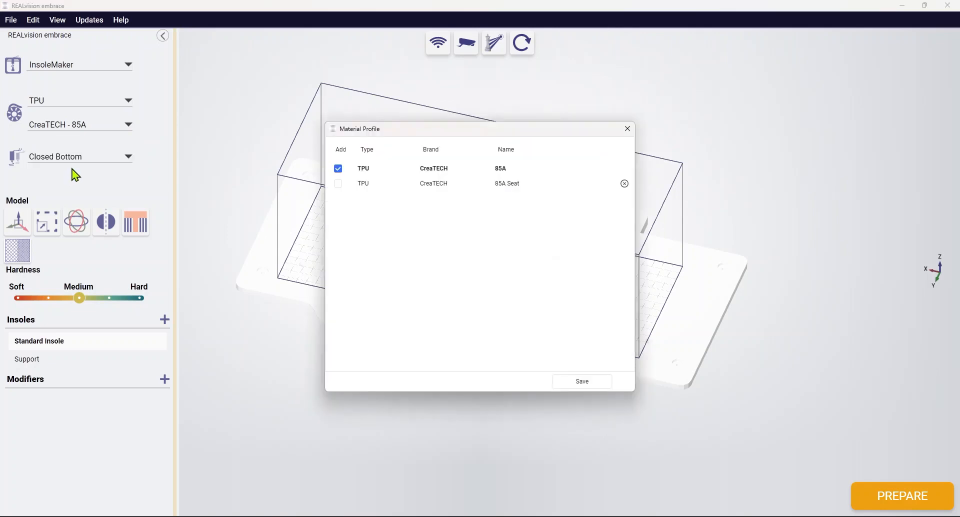
left_click(338, 184)
left_click(600, 381)
left_click(107, 124)
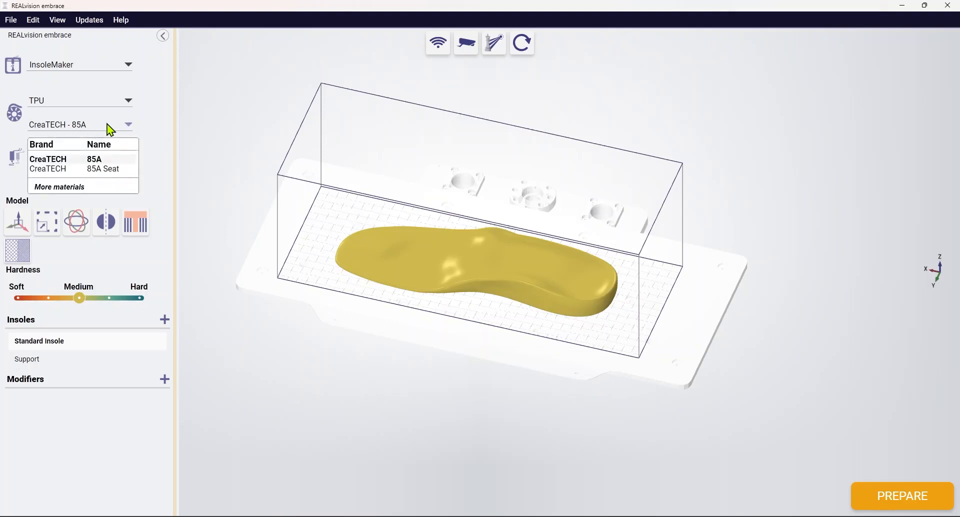
left_click(107, 124)
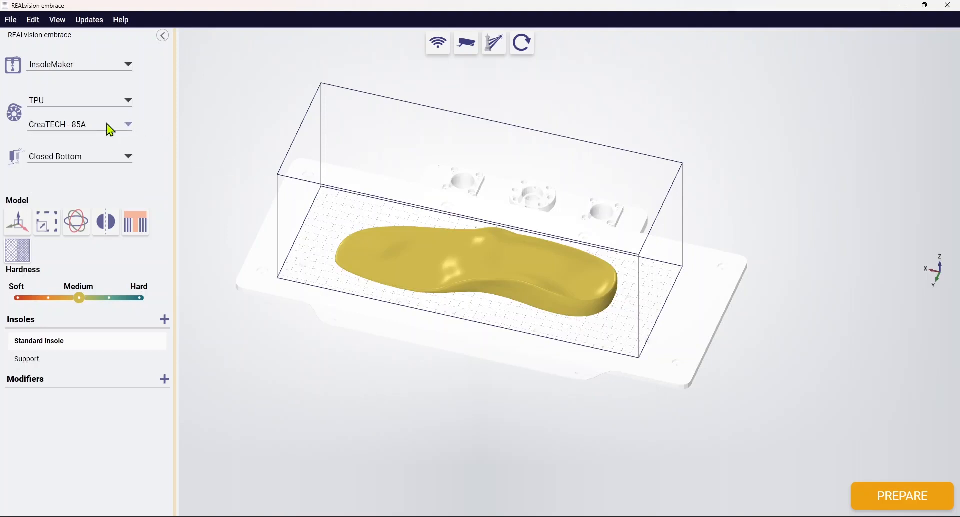
left_click(55, 159)
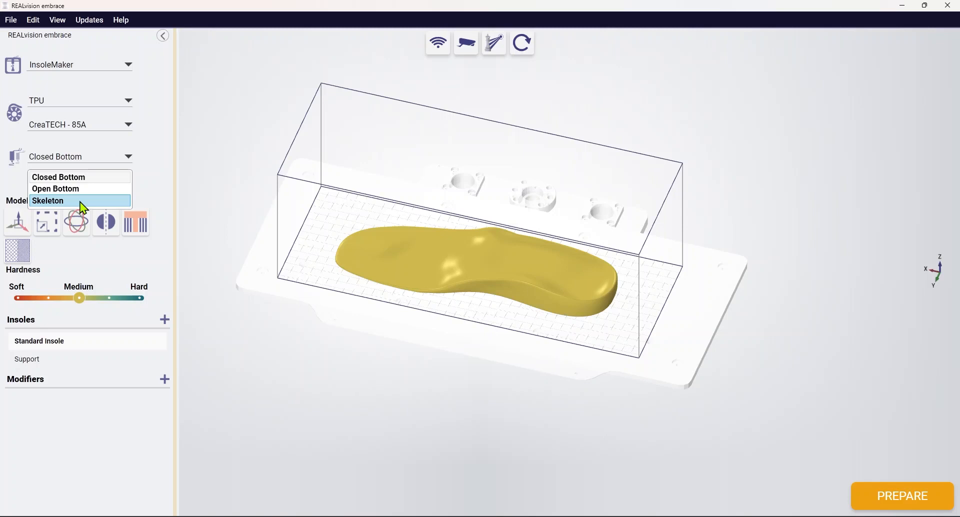
left_click(94, 155)
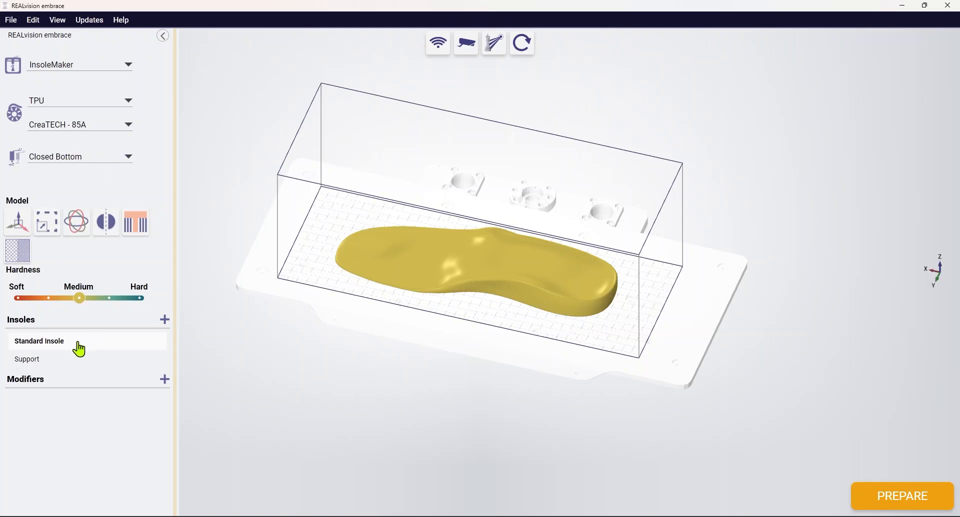
left_click(165, 321)
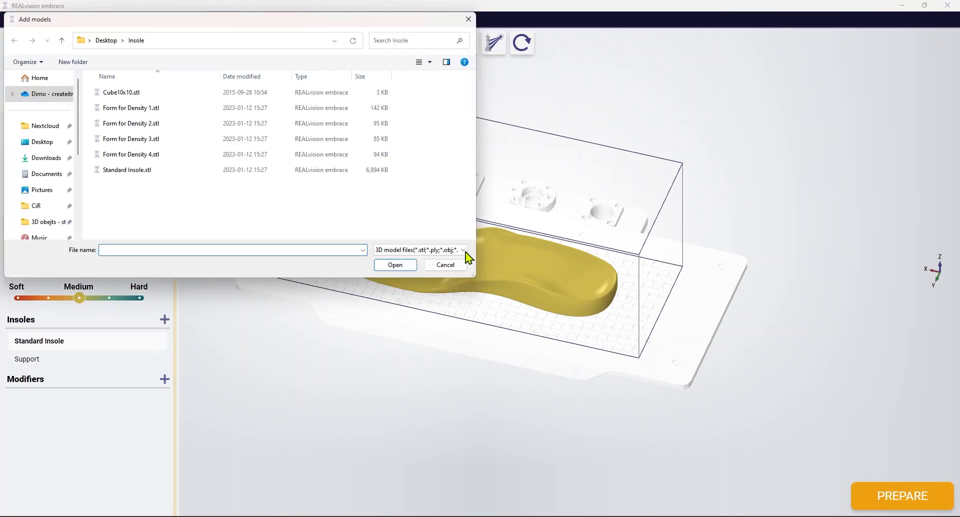
left_click(133, 170)
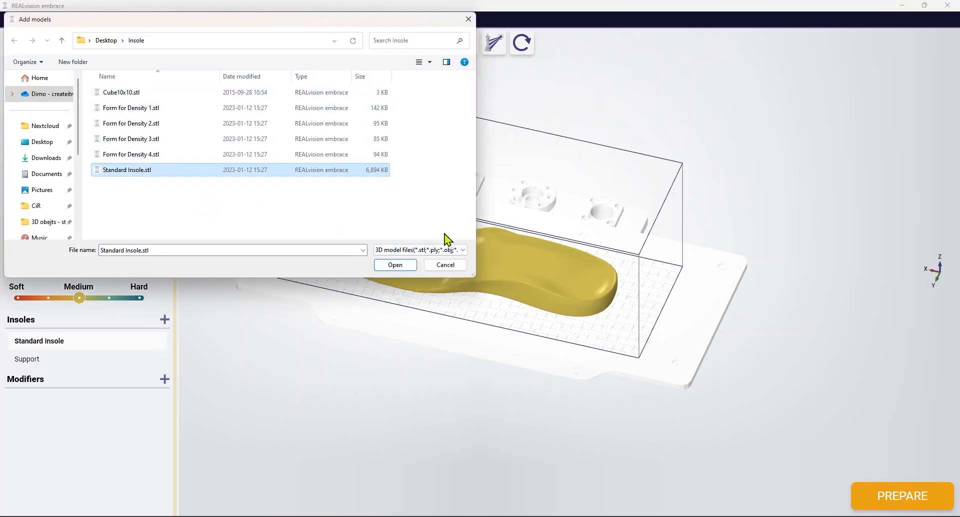
left_click(445, 265)
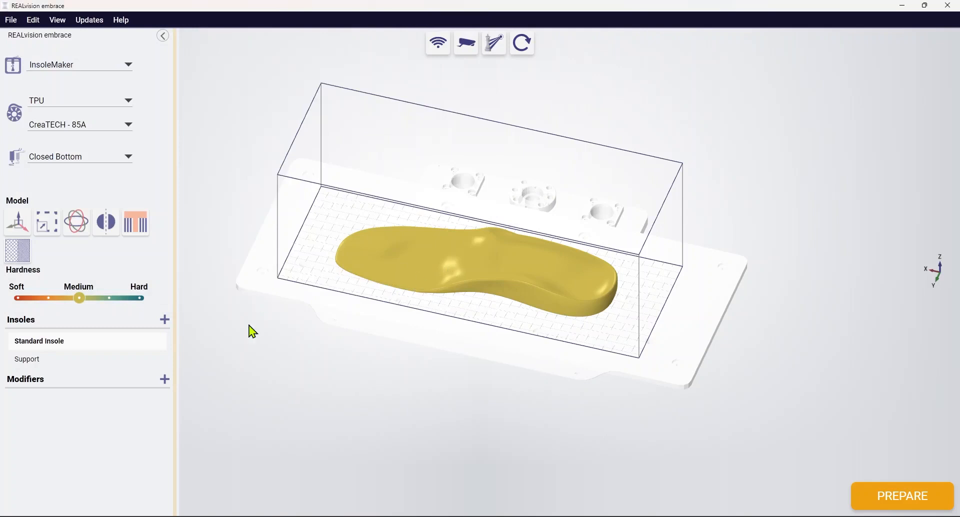
Step: Add Form for Density 1.stl as a modifier to the insole
left_click(165, 380)
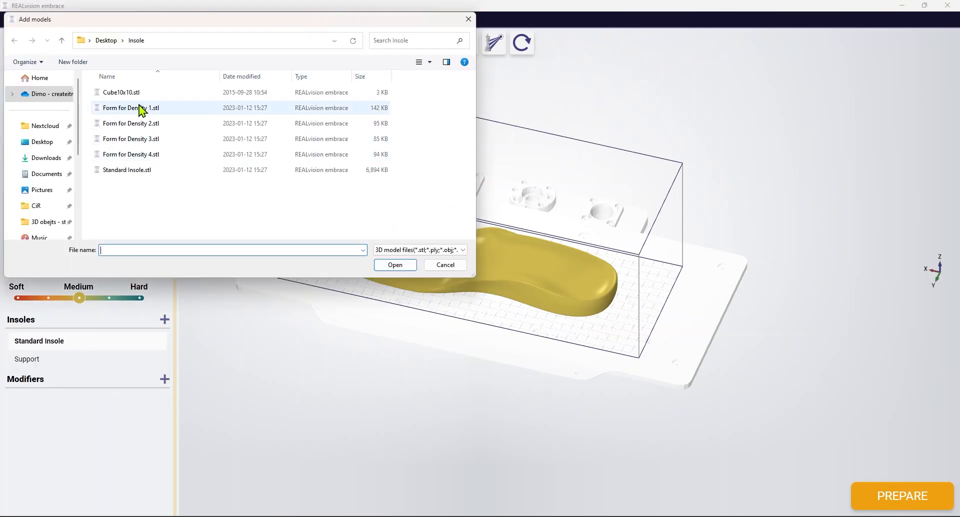
double_click(139, 111)
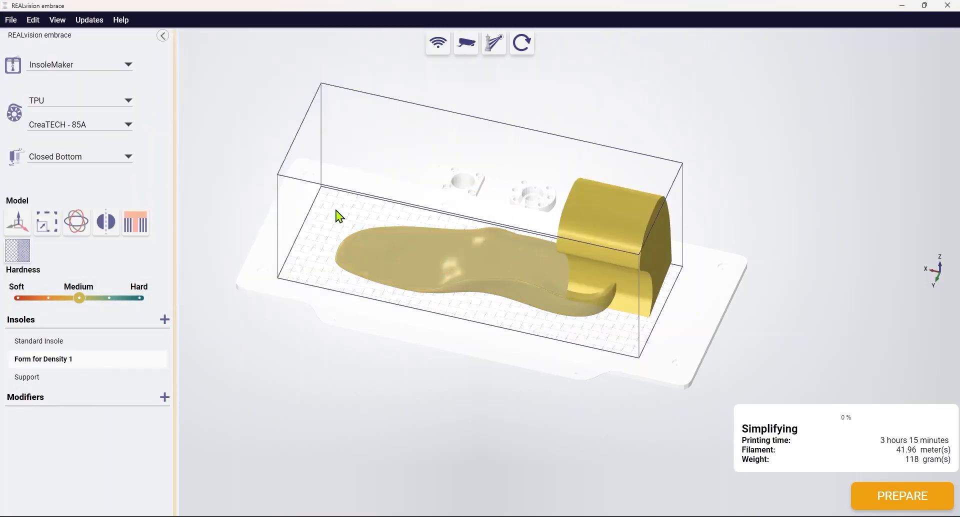
mouse_move(360, 266)
right_mouse_down()
mouse_move(351, 258)
mouse_move(359, 264)
right_mouse_up()
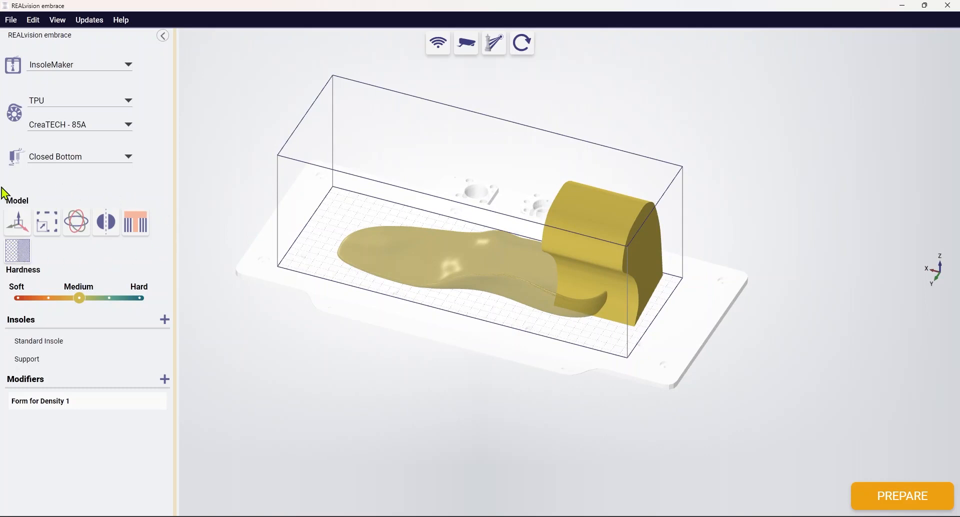
Step: Move the Form for Density 1 modifier horizontally over the insole's heel to Y about 59 and set its X position to 100
left_click(20, 224)
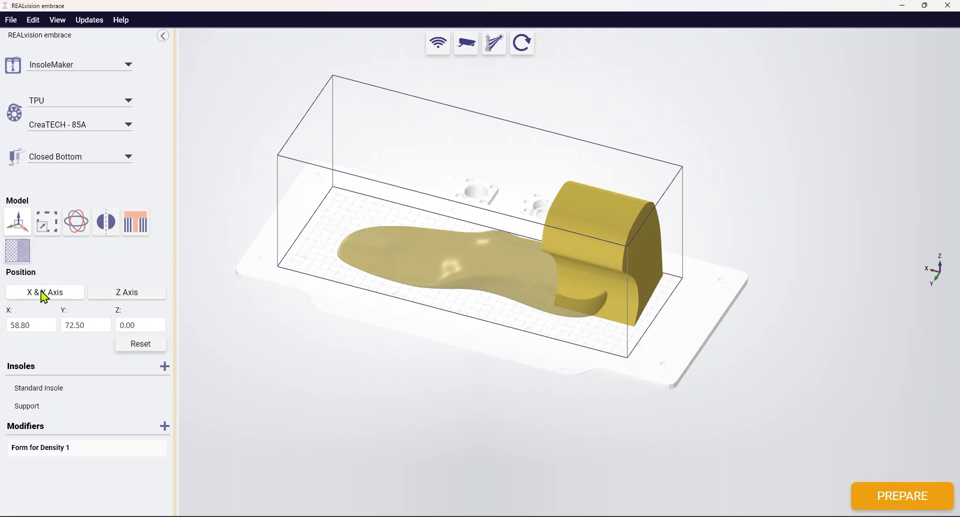
left_click_drag(595, 233, 535, 207)
right_click_drag(508, 244, 519, 244)
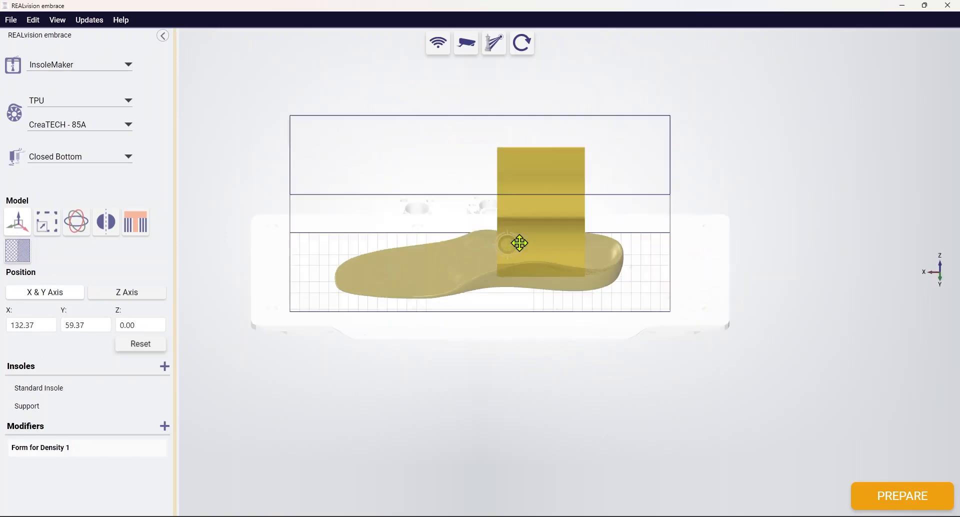
right_click_drag(406, 283, 394, 279)
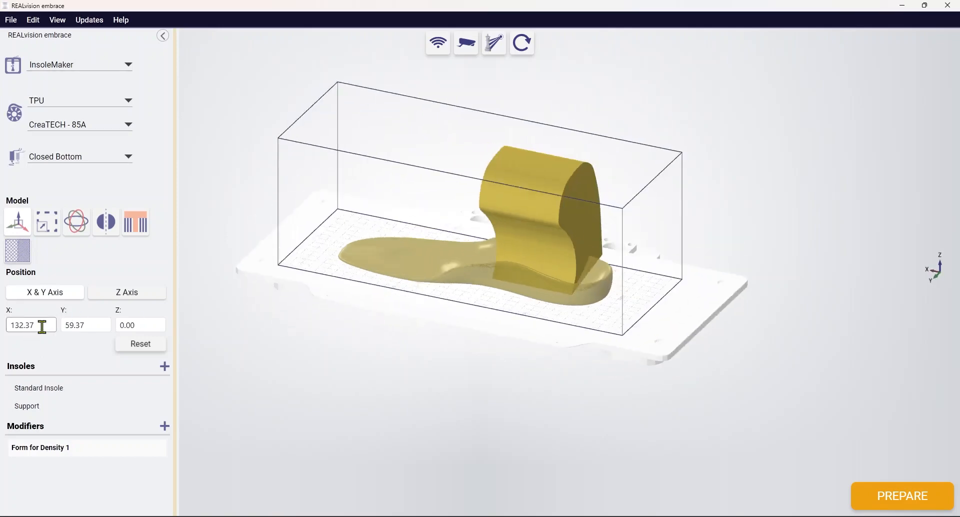
left_click_drag(44, 326, 12, 326)
type("100")
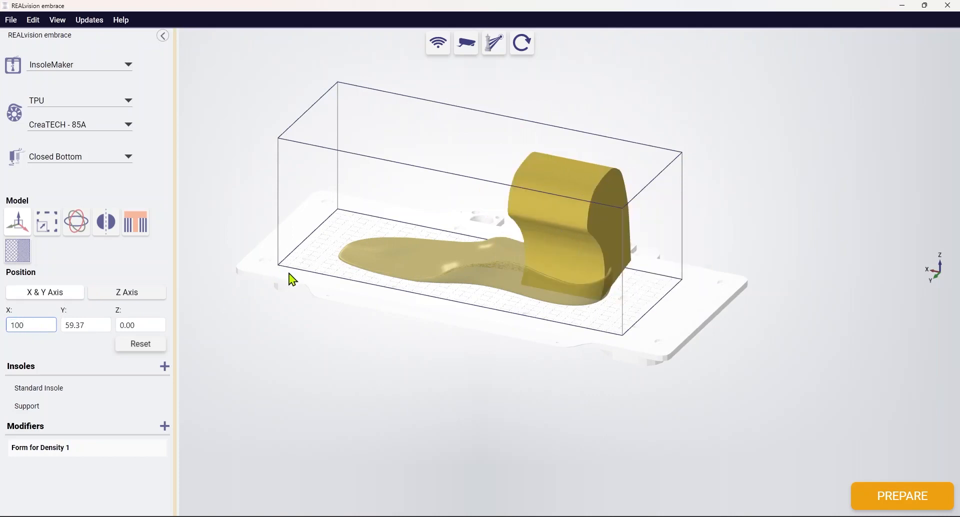
left_click_drag(318, 270, 305, 273)
Step: Lower the modifier along the Z axis to about -30 so it reaches through the insole's heel
left_click(119, 293)
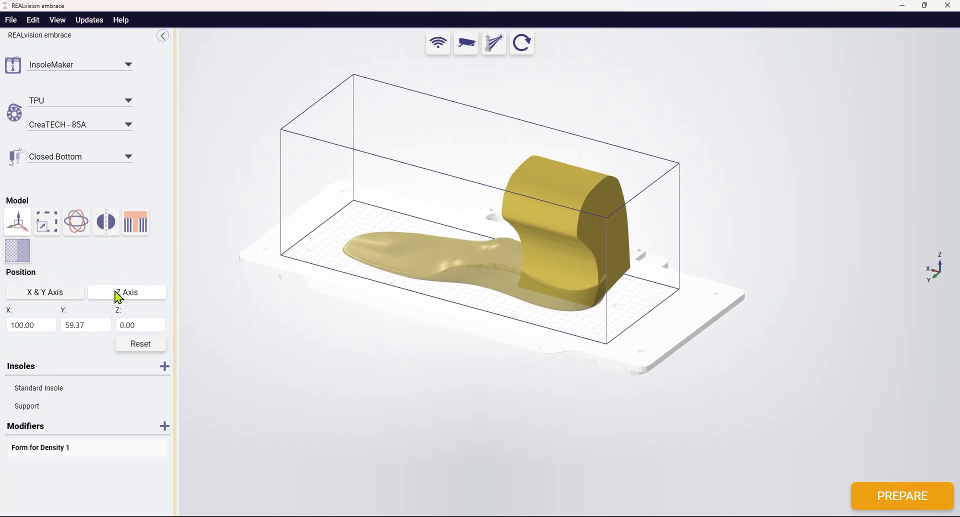
left_click_drag(531, 224, 537, 251)
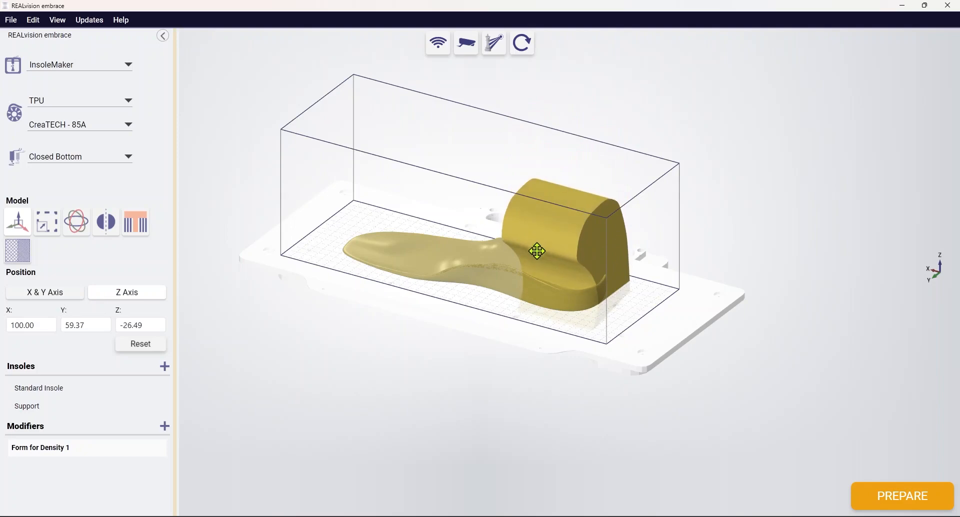
mouse_move(510, 306)
left_mouse_down()
mouse_move(470, 285)
mouse_move(514, 298)
left_mouse_up()
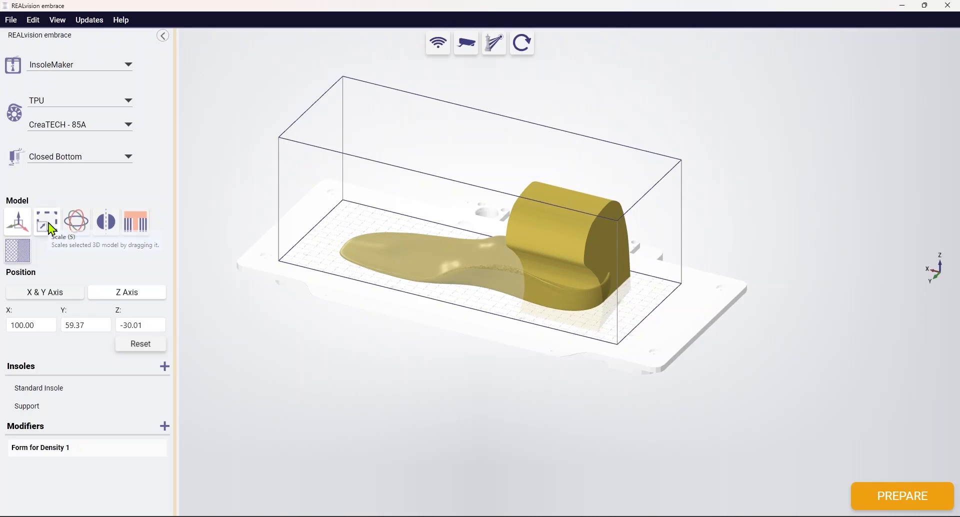
Step: Try scaling the modifier uniformly by 2 with the fixed aspect ratio, and reset its scale
left_click(49, 223)
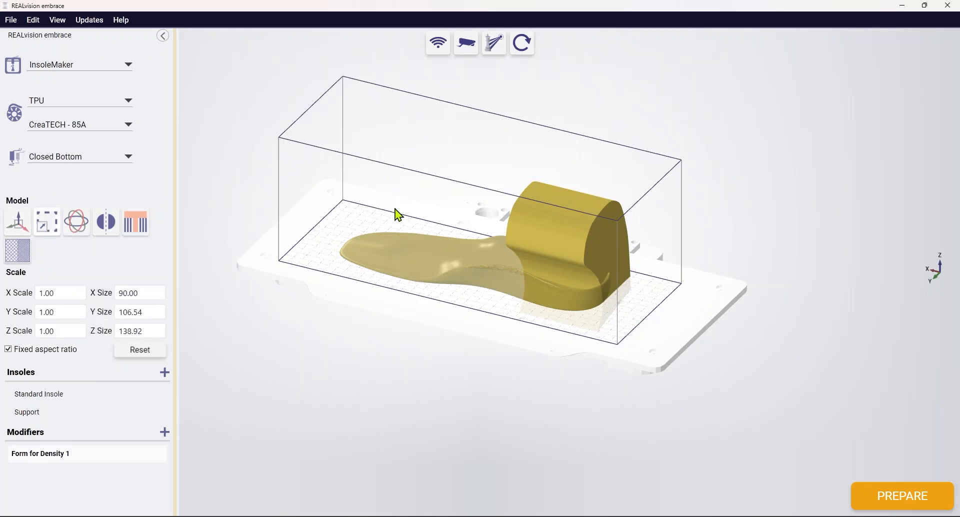
double_click(60, 293)
type("2")
middle_click_drag(460, 259, 478, 279)
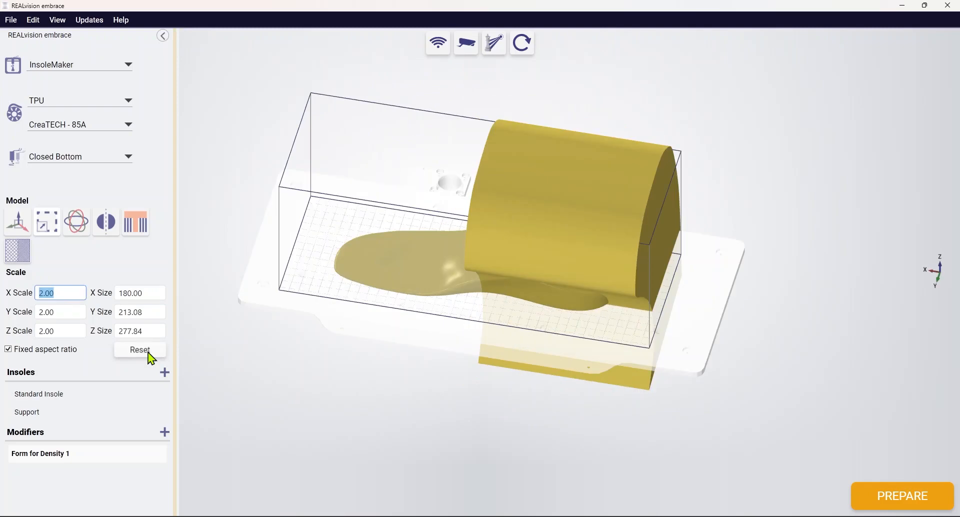
left_click(140, 350)
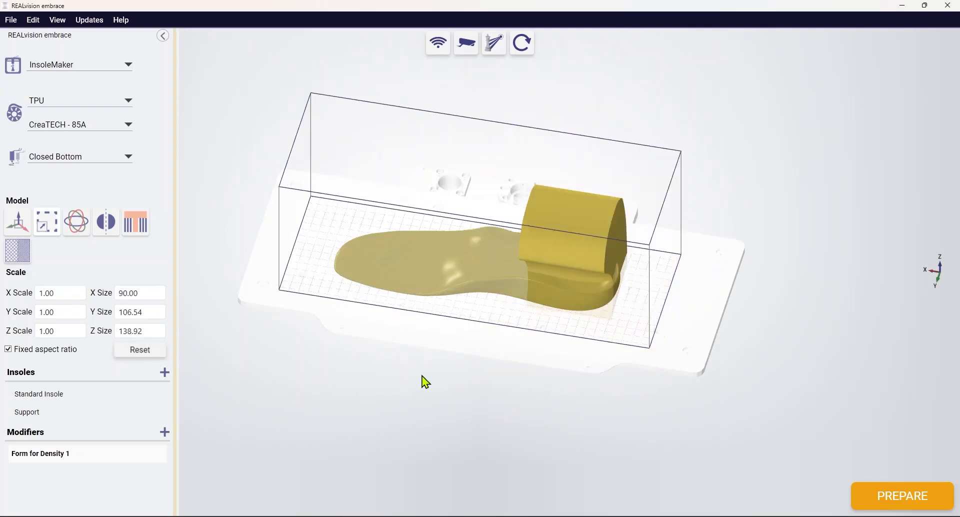
middle_click_drag(422, 378, 433, 366)
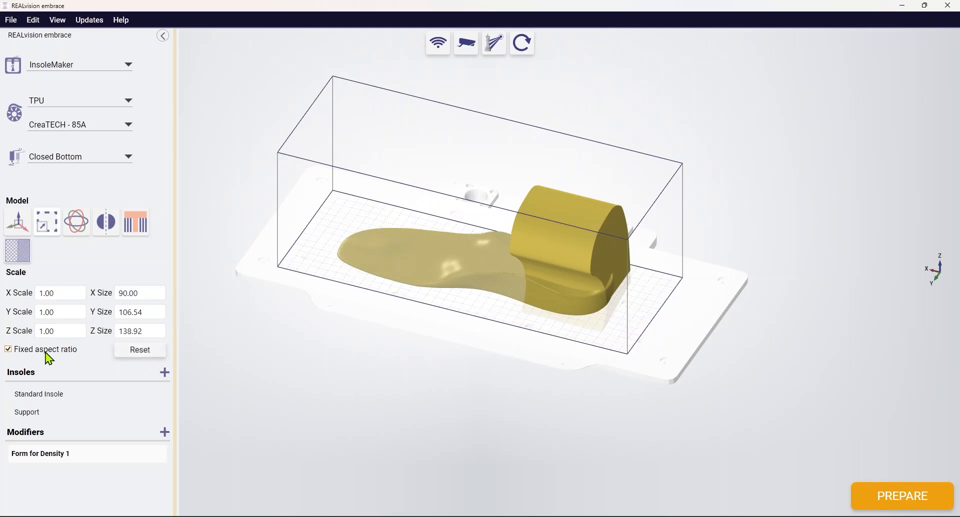
Step: Try stretching only the modifier's X scale to 2 without the fixed aspect ratio, and reset the scale and the ratio lock
left_click(60, 294)
left_click_drag(59, 292, 45, 296)
type("2")
right_click_drag(410, 345, 412, 340)
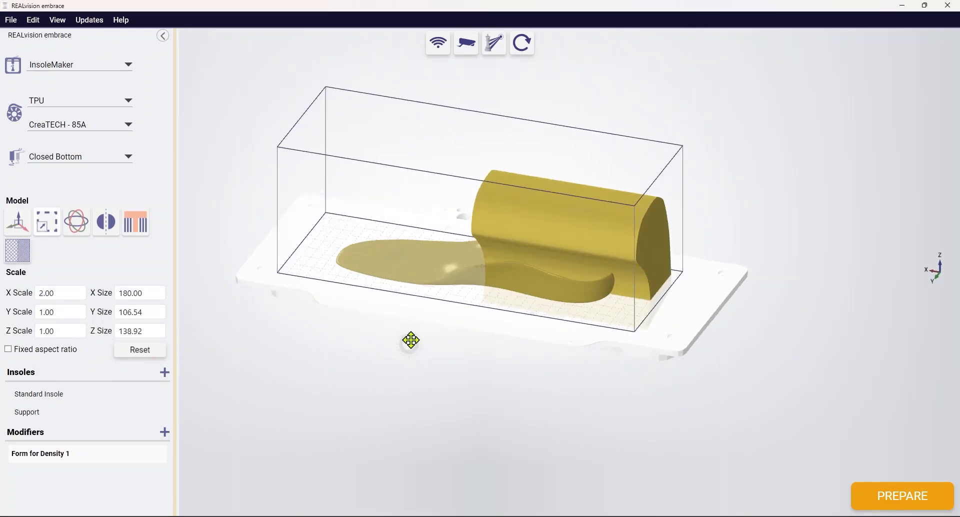
left_click(140, 350)
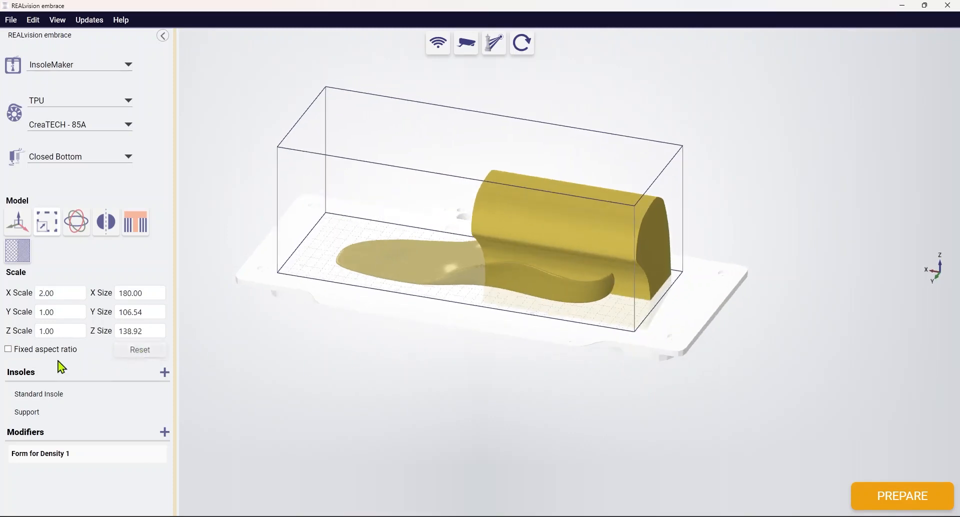
left_click(8, 349)
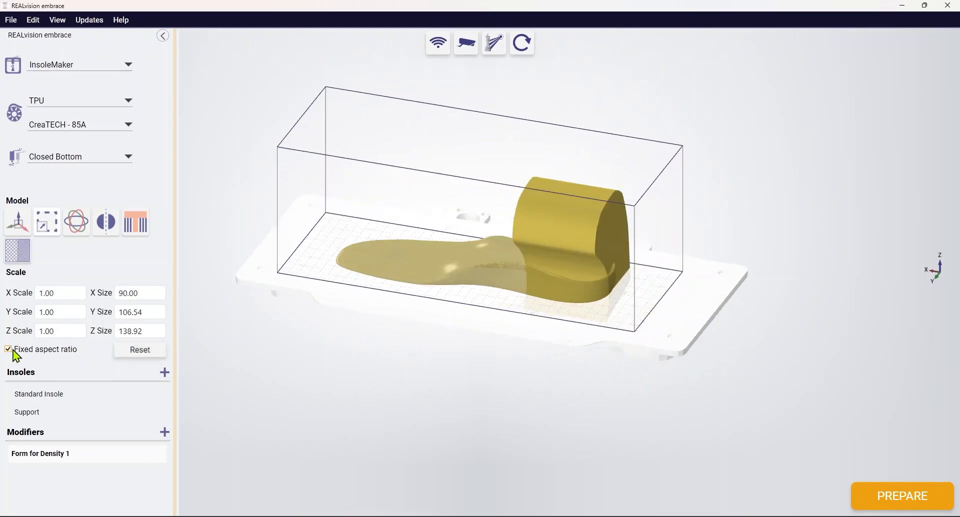
Step: Try rotating the modifier by 10 degrees back and forth about the X axis and the Z axis
left_click(76, 229)
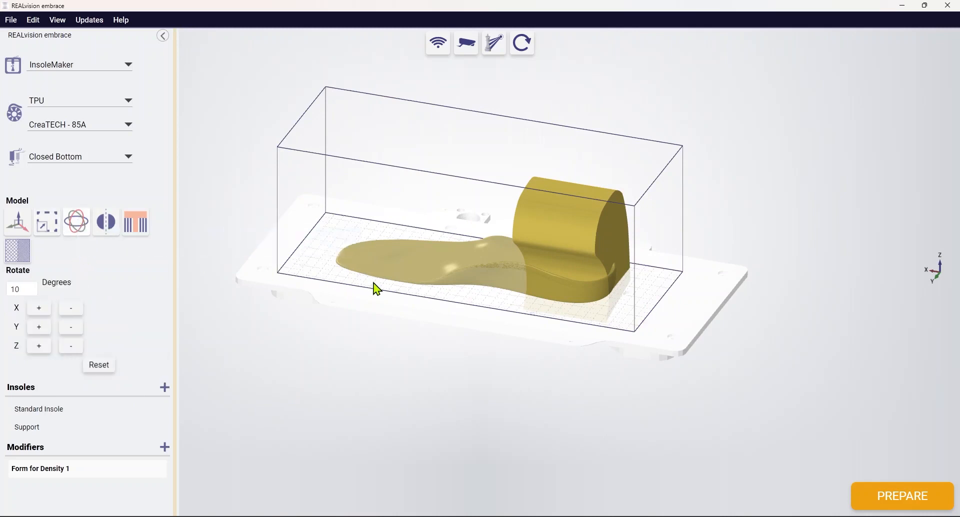
middle_click_drag(374, 284, 369, 280)
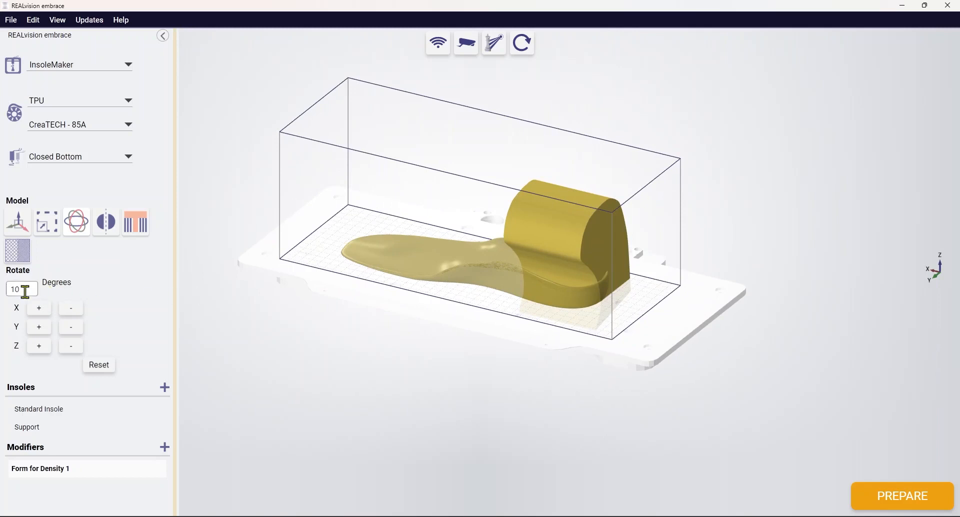
double_click(29, 290)
left_click(38, 312)
left_click(71, 312)
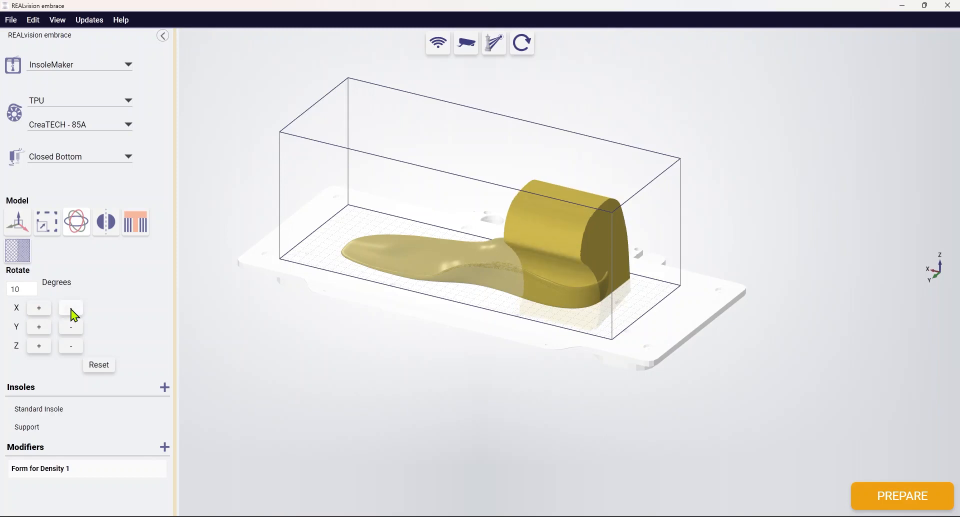
left_click(74, 349)
left_click(39, 349)
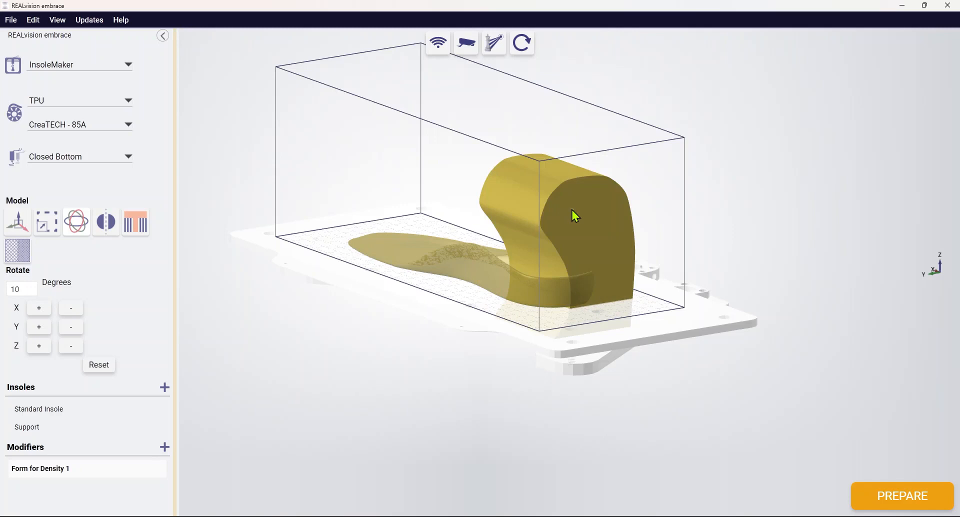
Step: Lay the modifier on the build plate on its flat side face at the heel end
right_click_drag(572, 210, 576, 211)
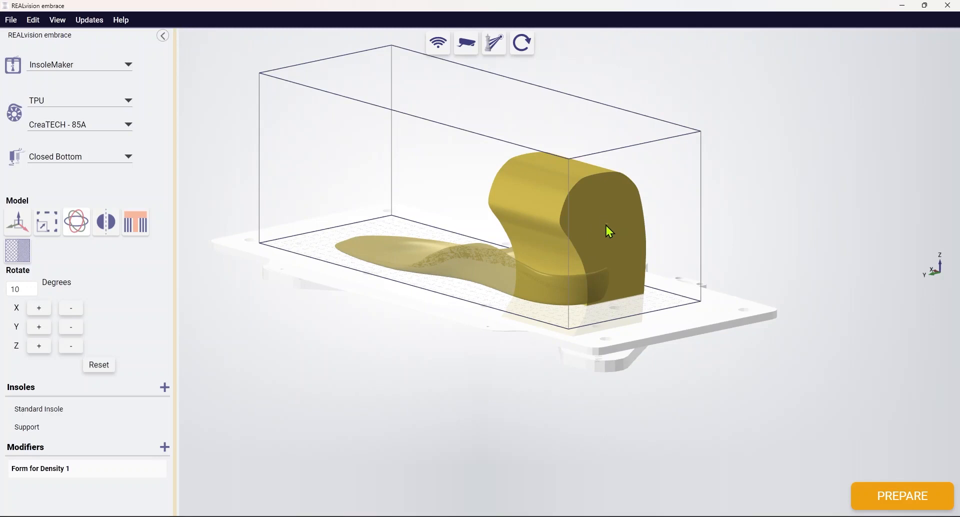
double_click(606, 226)
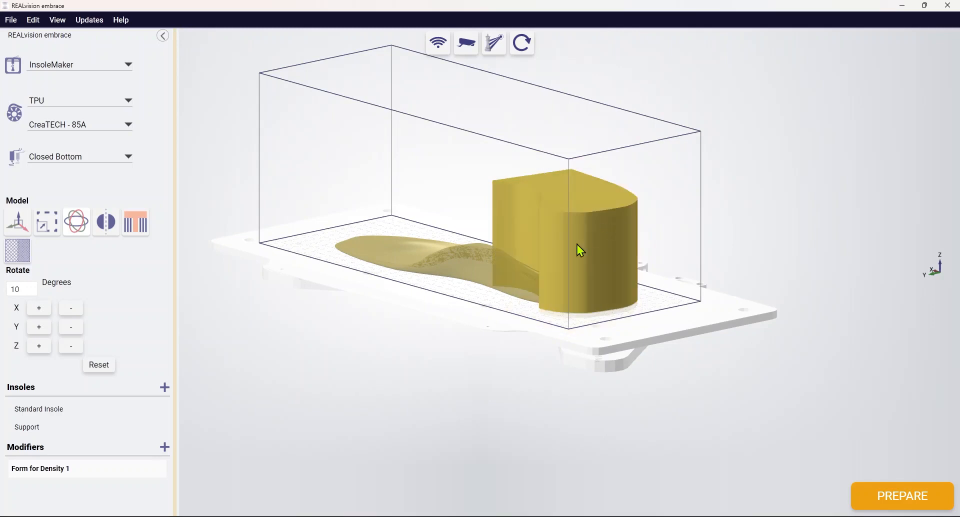
Step: Try flipping the modifier along the X axis and back and forth along the Y axis
left_click(111, 225)
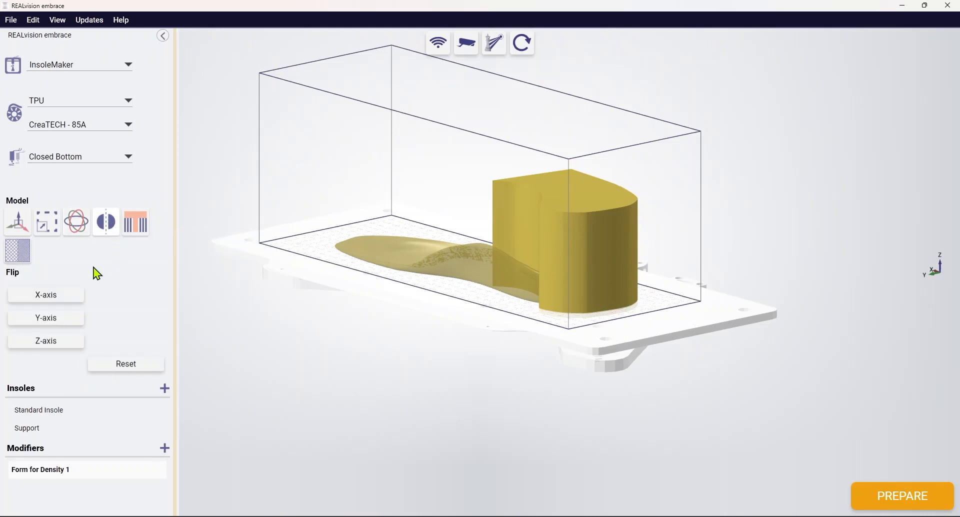
left_click(59, 298)
left_click(66, 324)
left_click(65, 323)
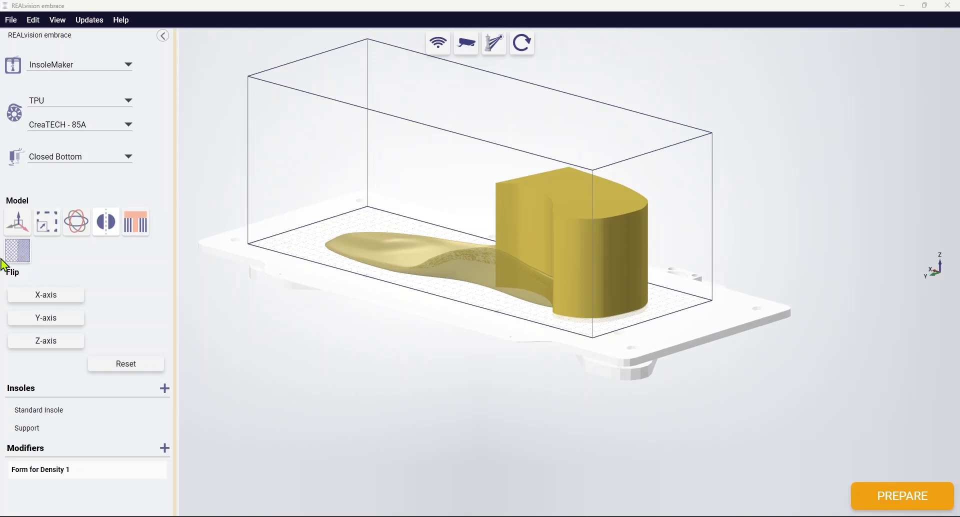
Step: Set the hardness of the heel modifier Form for Density 1 to Hard
left_click(20, 255)
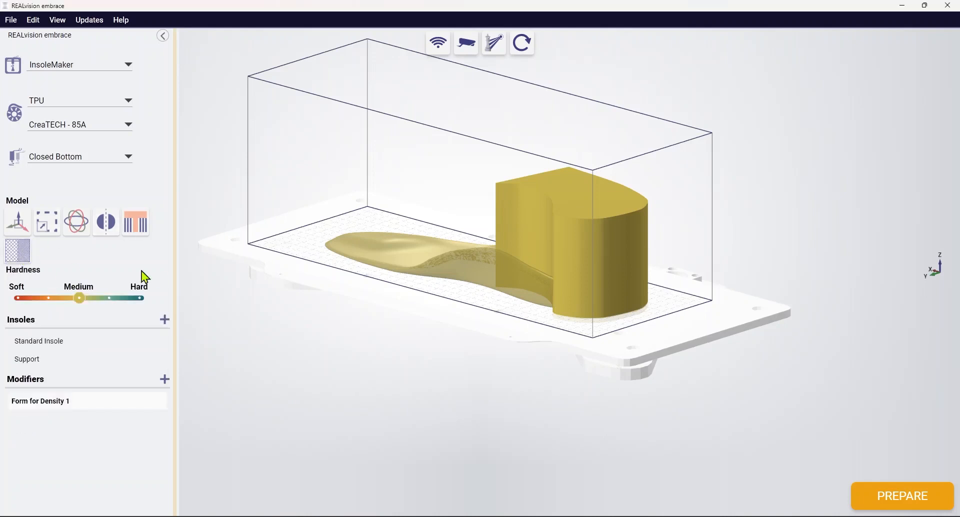
right_click_drag(319, 278, 338, 285)
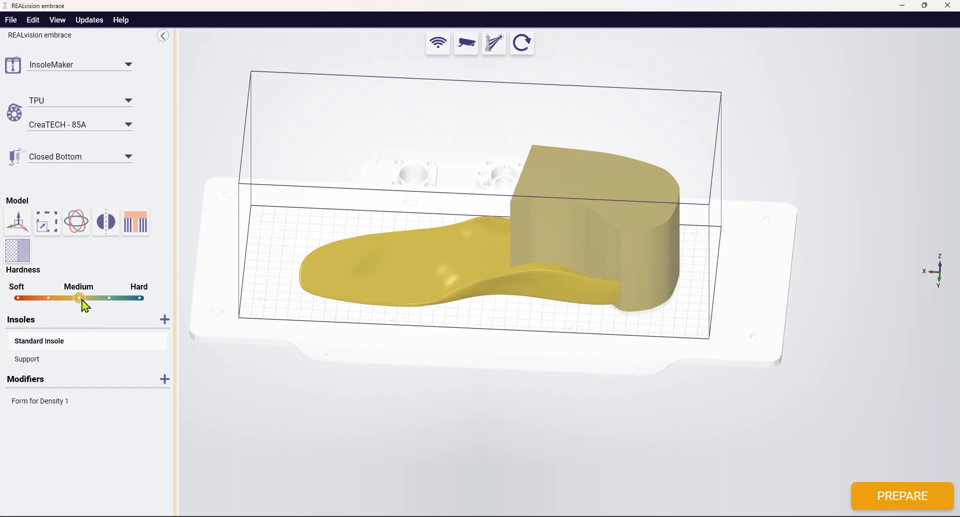
left_click(610, 224)
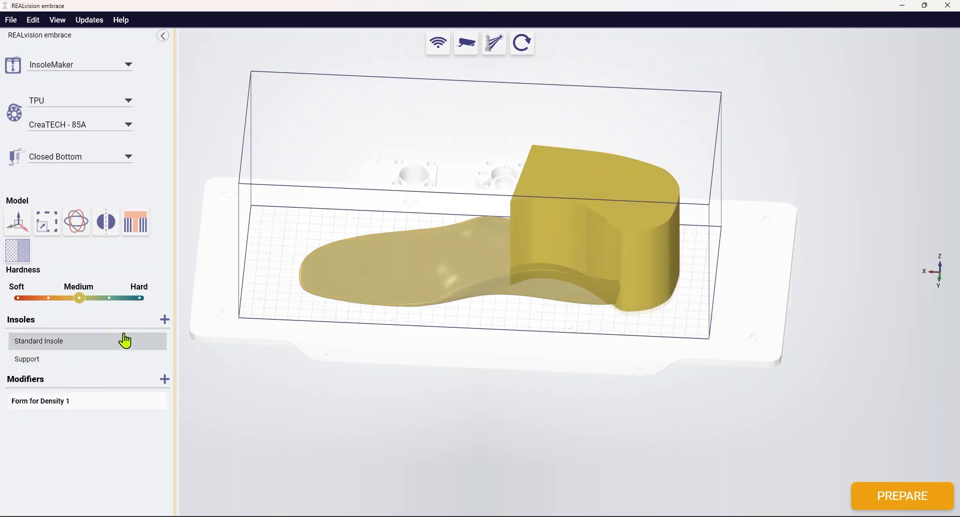
left_click_drag(93, 300, 136, 299)
right_click_drag(454, 333, 415, 334)
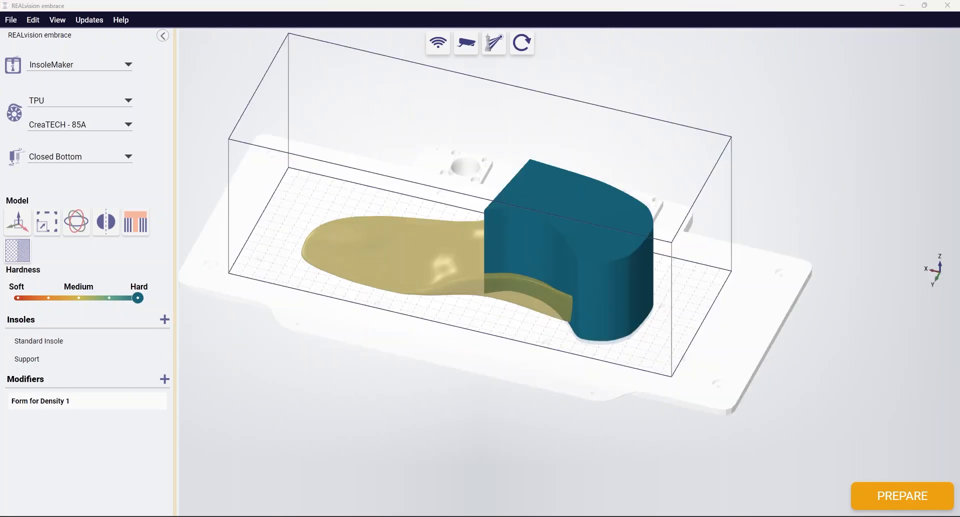
mouse_move(324, 276)
right_mouse_down()
mouse_move(335, 303)
mouse_move(333, 280)
right_mouse_up()
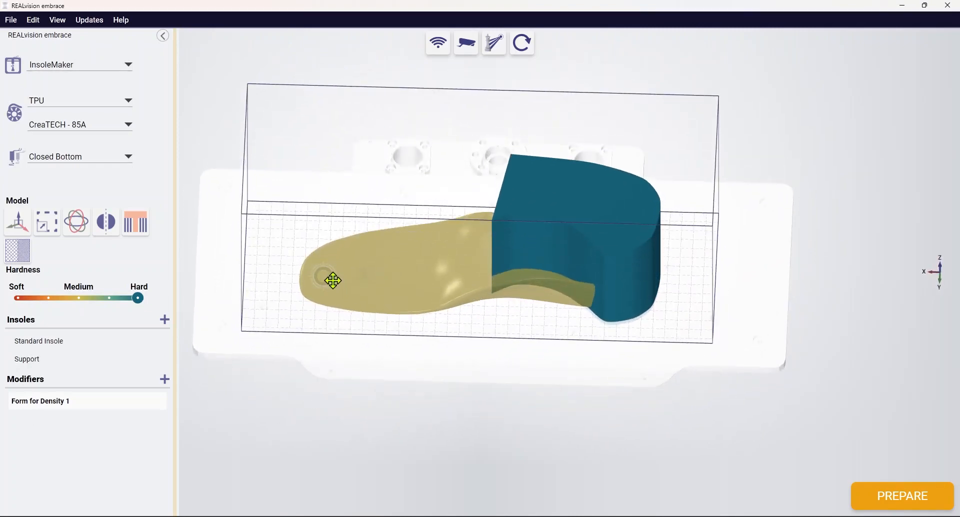
Step: Slice the insole with its modifier and show the layers up to layer 5 in the 3D workspace
left_click(905, 496)
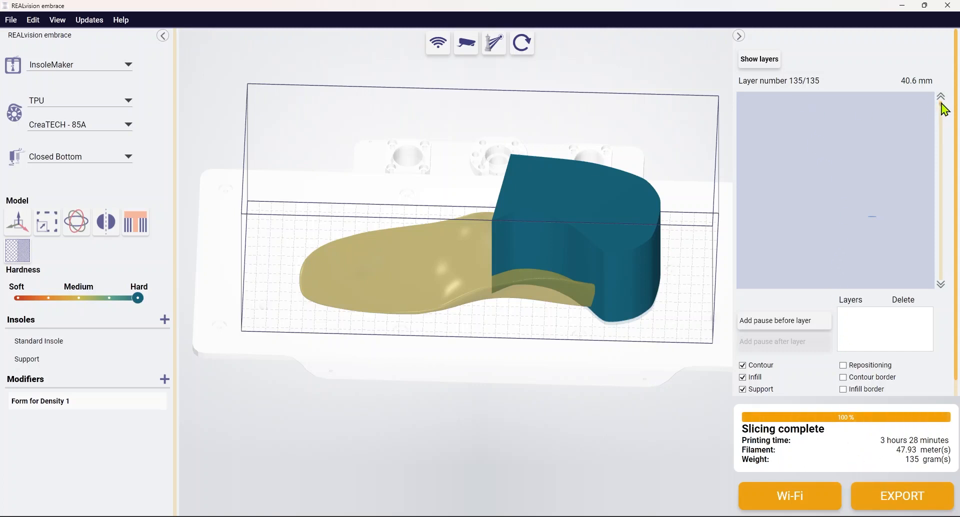
left_click_drag(942, 104, 942, 277)
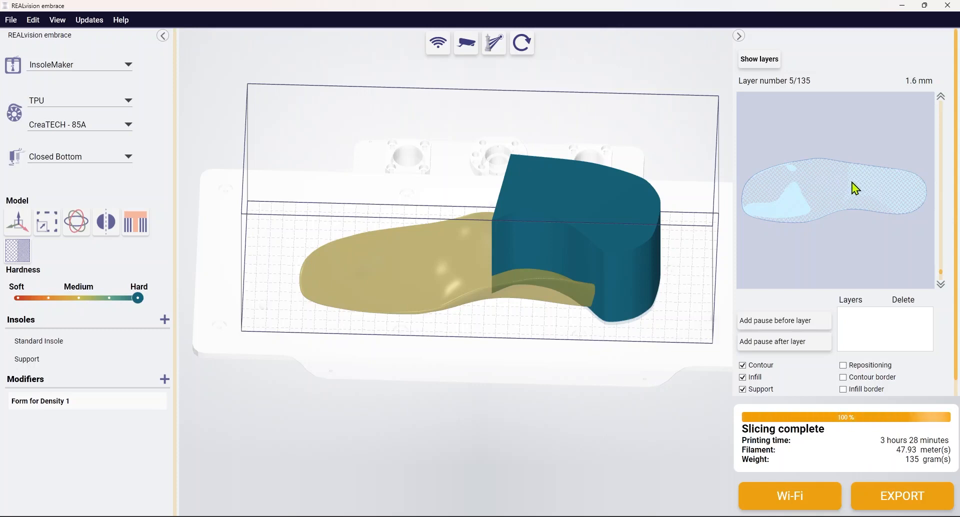
left_click(768, 63)
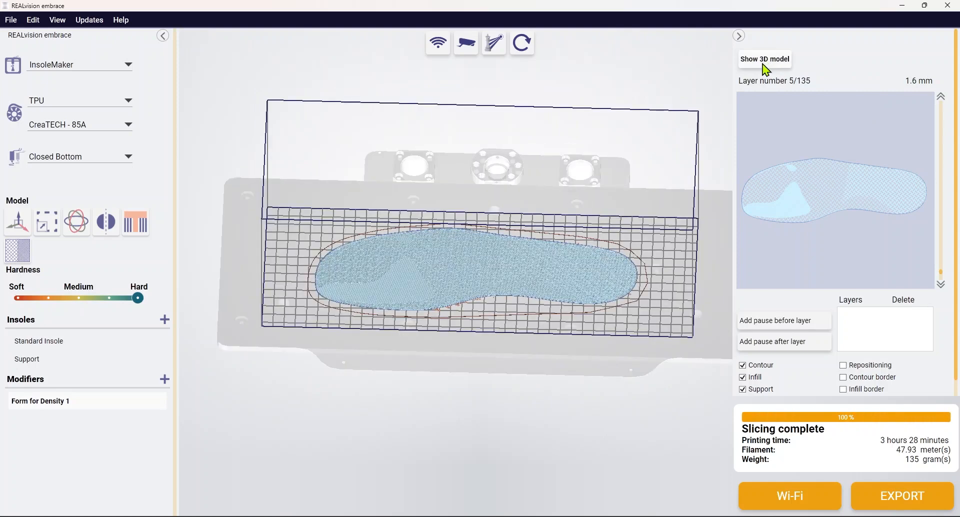
left_click_drag(663, 218, 653, 215)
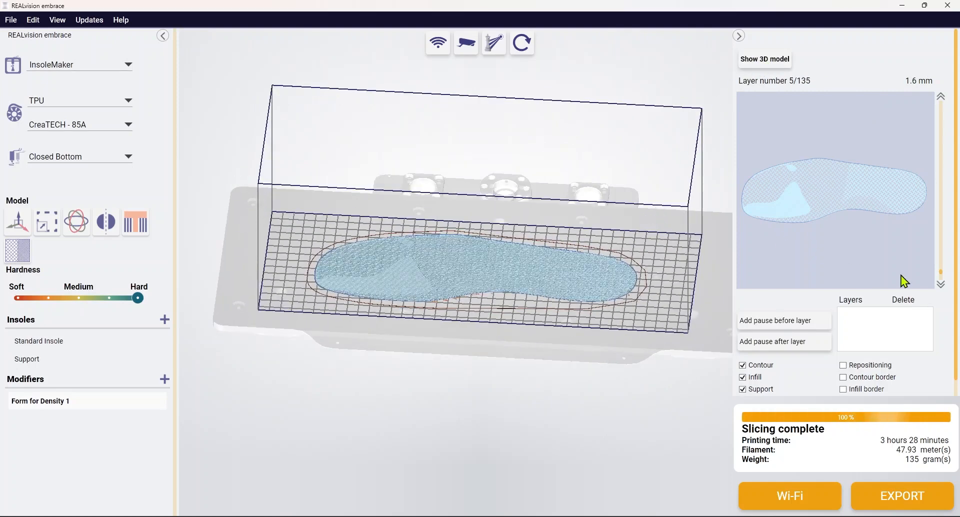
Step: Step through the sliced layers up to layer 28 to examine the infill in the forefoot and heel
left_click(941, 97)
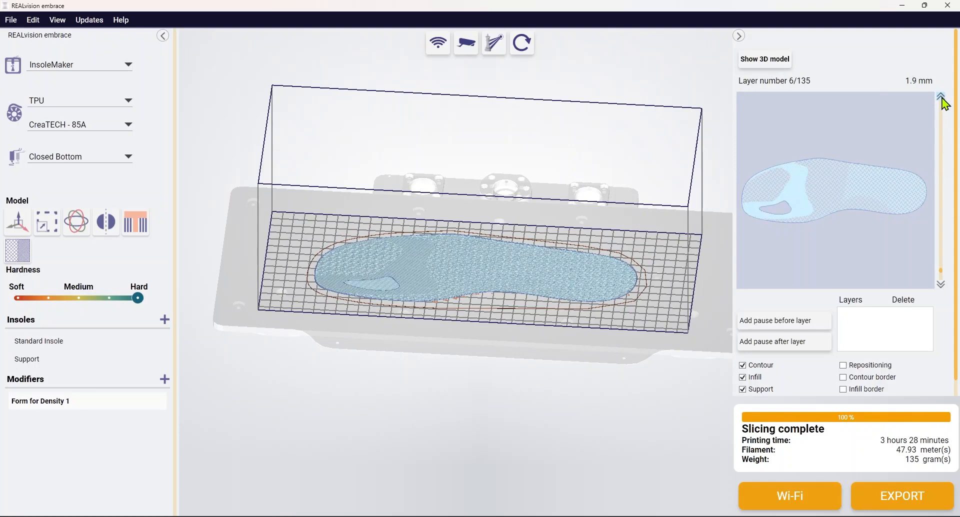
left_click(942, 97)
left_click(942, 97)
left_click(941, 97)
left_click(942, 97)
left_click(941, 97)
left_click(941, 97)
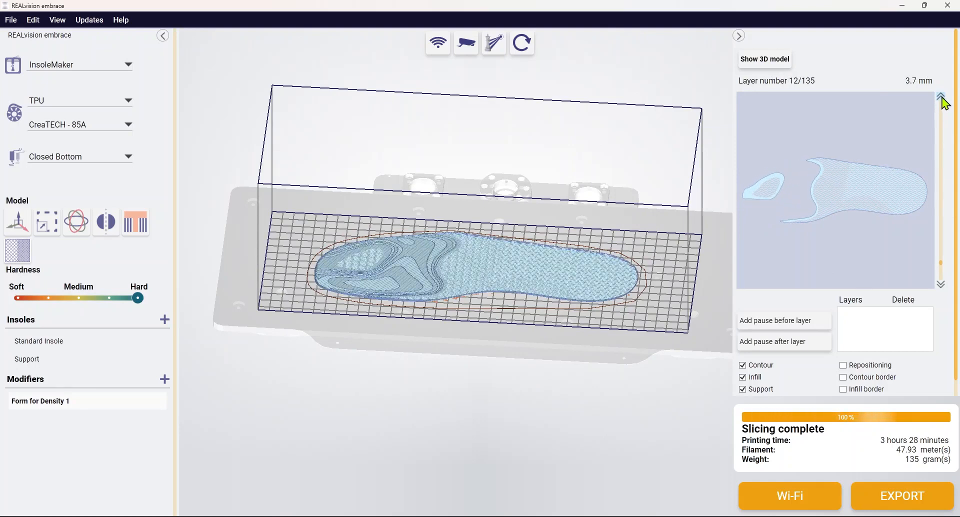
left_click(941, 97)
left_click(942, 97)
left_click(942, 97)
left_click(942, 97)
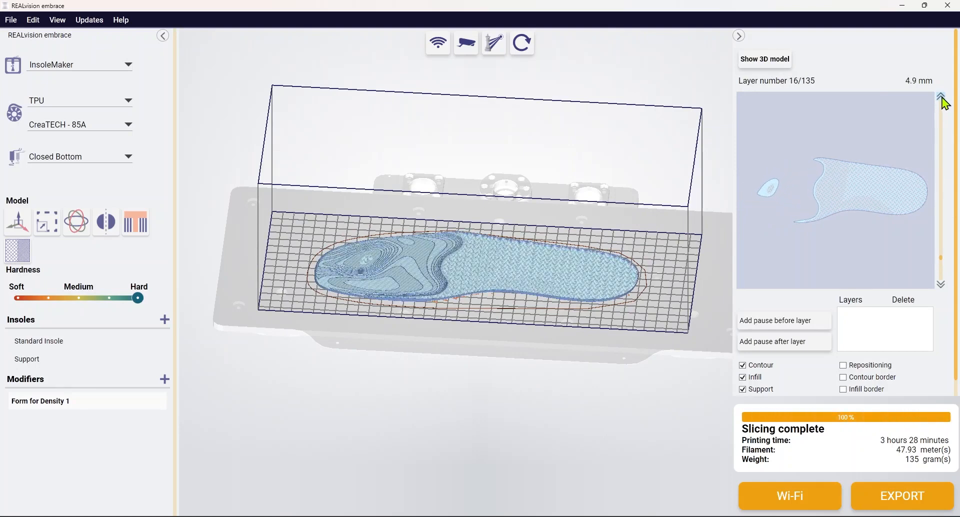
left_click(941, 285)
left_click(942, 285)
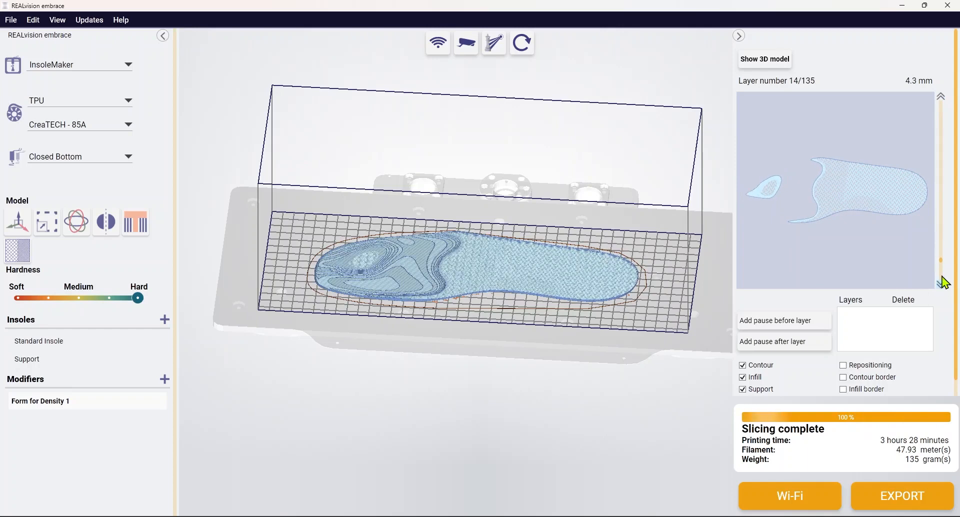
left_click(942, 97)
left_click(942, 97)
left_click(942, 97)
left_click(942, 97)
left_click(941, 97)
left_click(941, 97)
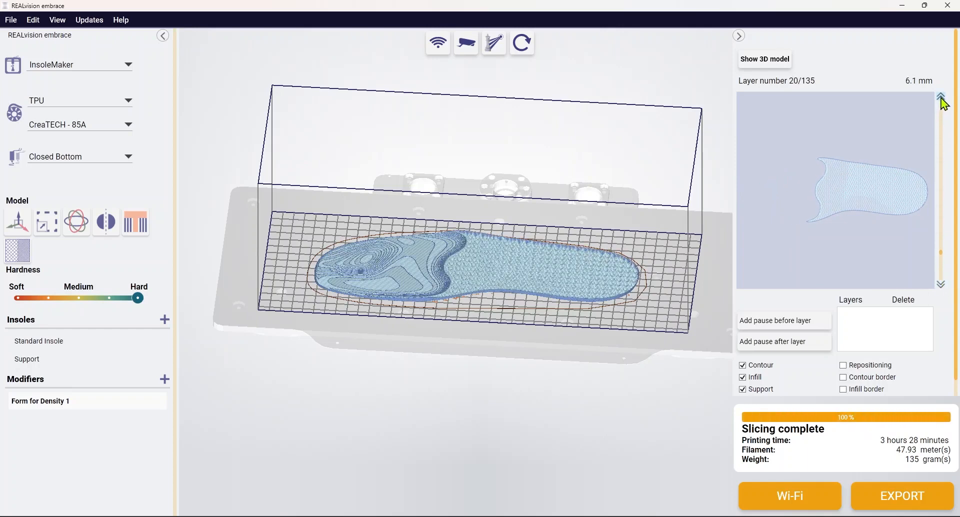
left_click(942, 97)
left_click(942, 97)
left_click(941, 97)
left_click(941, 97)
left_click(942, 97)
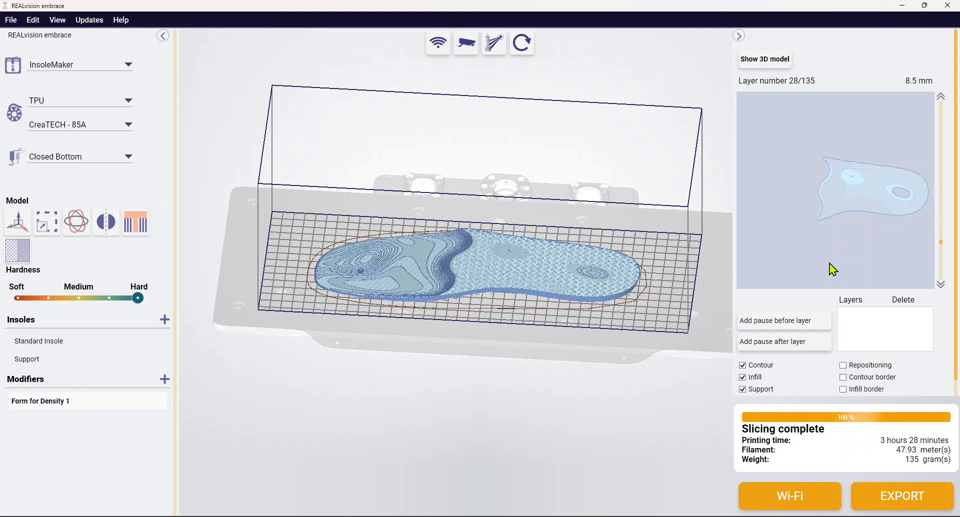
Step: View the G-code export's save options without saving, and return the workspace to the 3D model
left_click(903, 496)
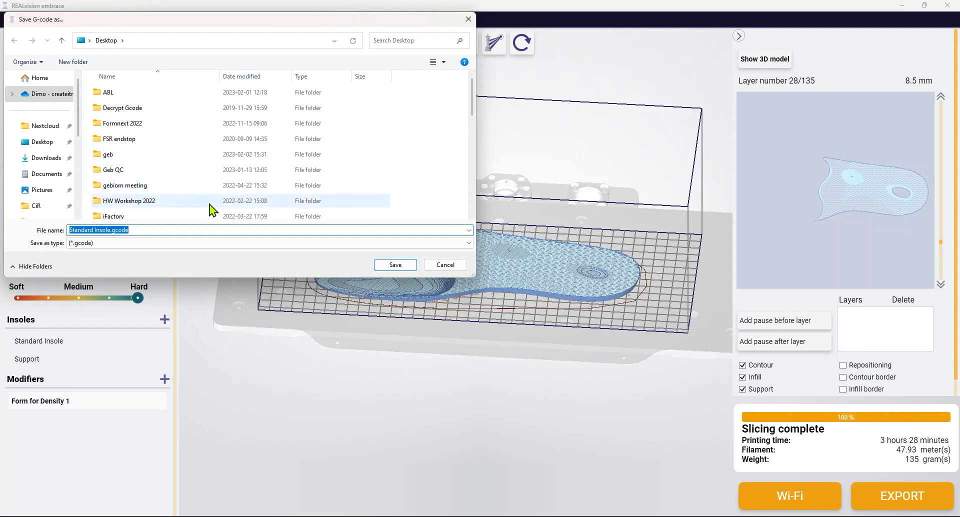
left_click(442, 265)
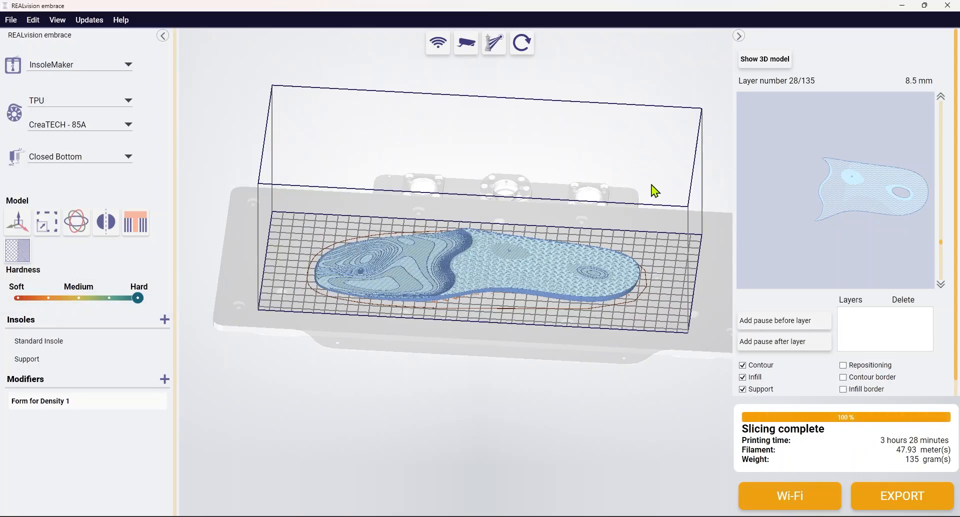
left_click(764, 62)
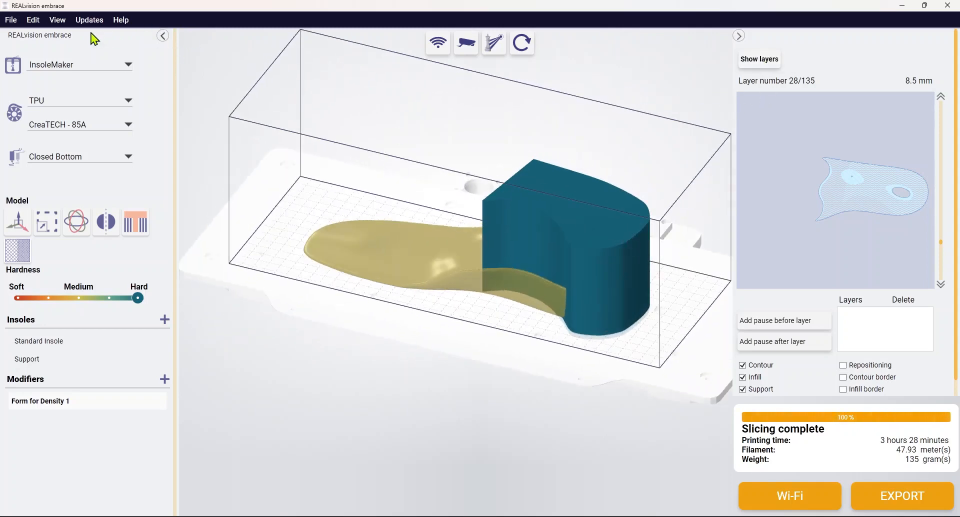
left_click(11, 20)
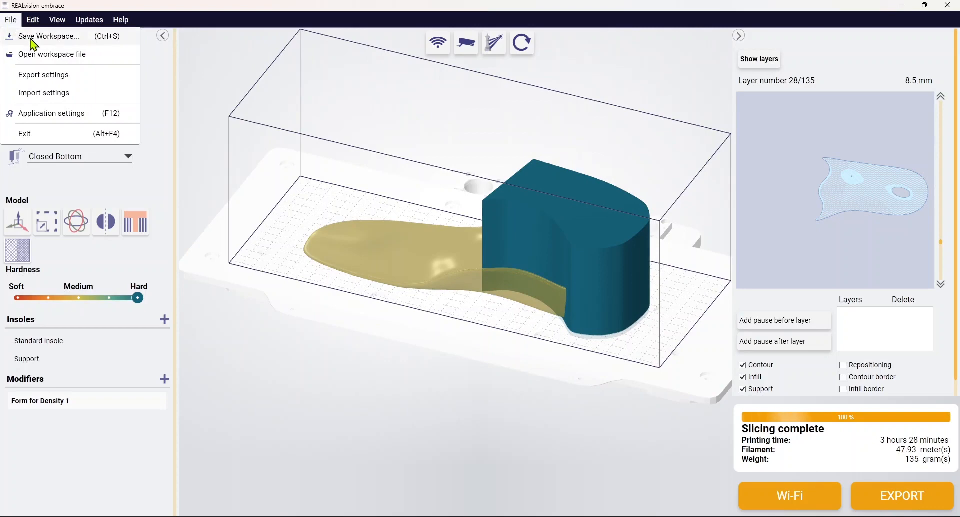
left_click(14, 22)
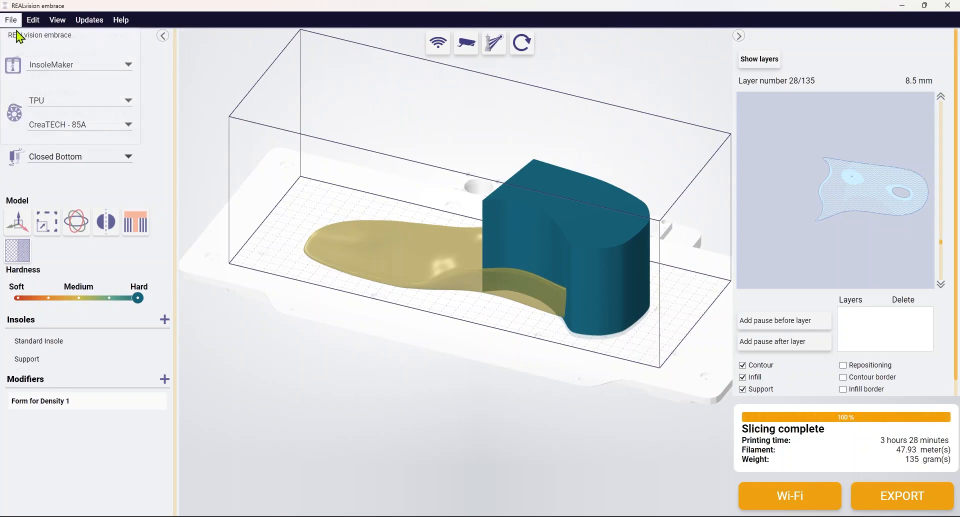
left_click(14, 22)
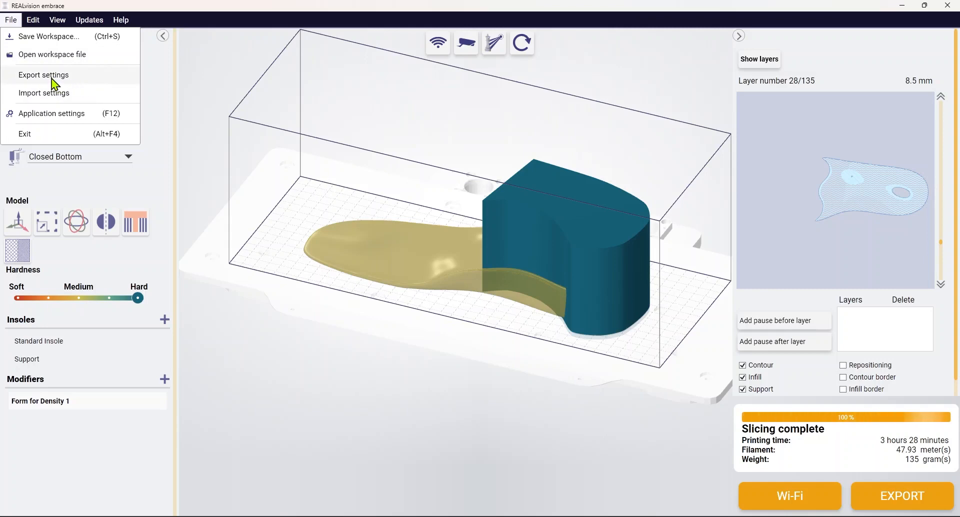
left_click(11, 23)
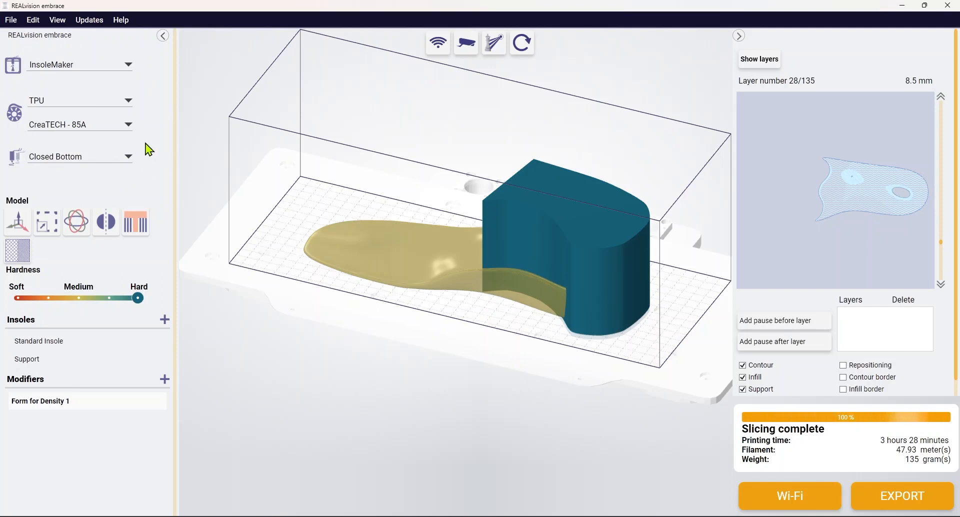
left_click(11, 21)
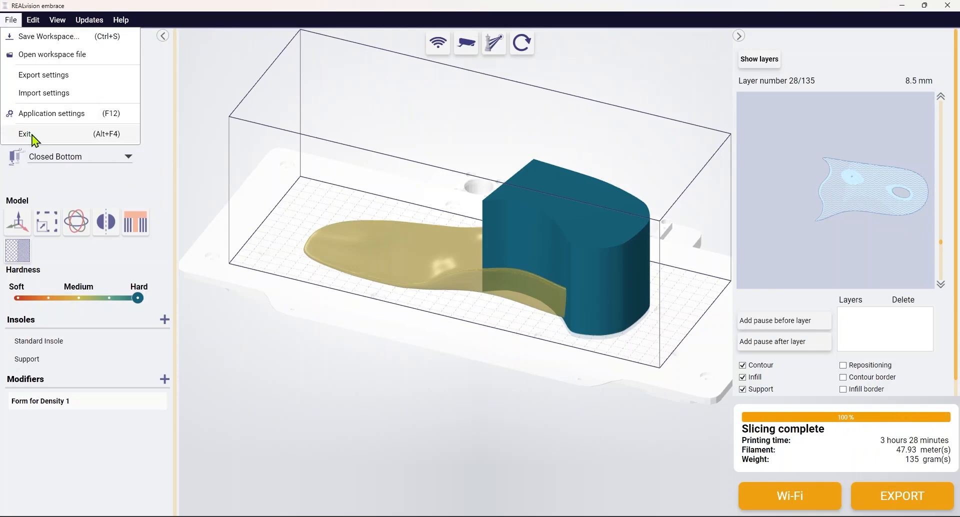
mouse_move(35, 25)
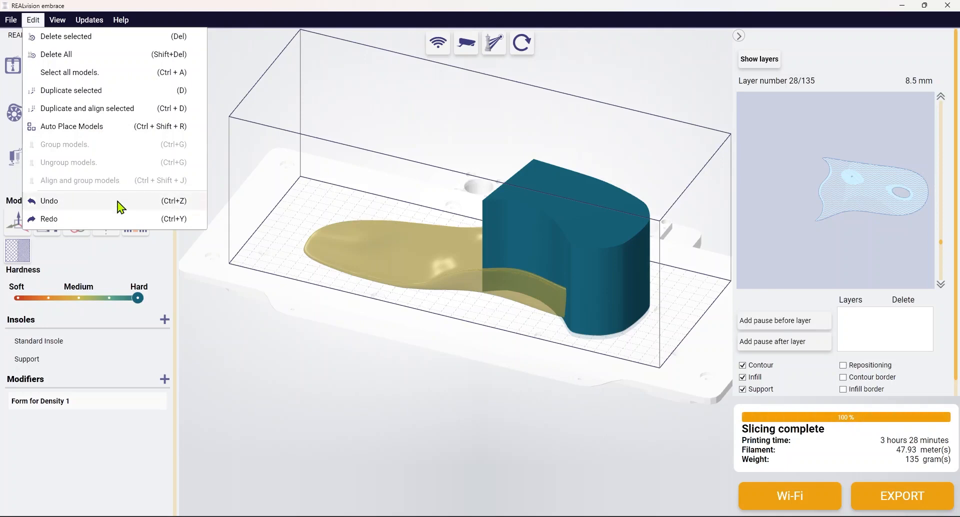
Step: Reset the camera orientation and view the insole and modifier from the top and the front
mouse_move(58, 21)
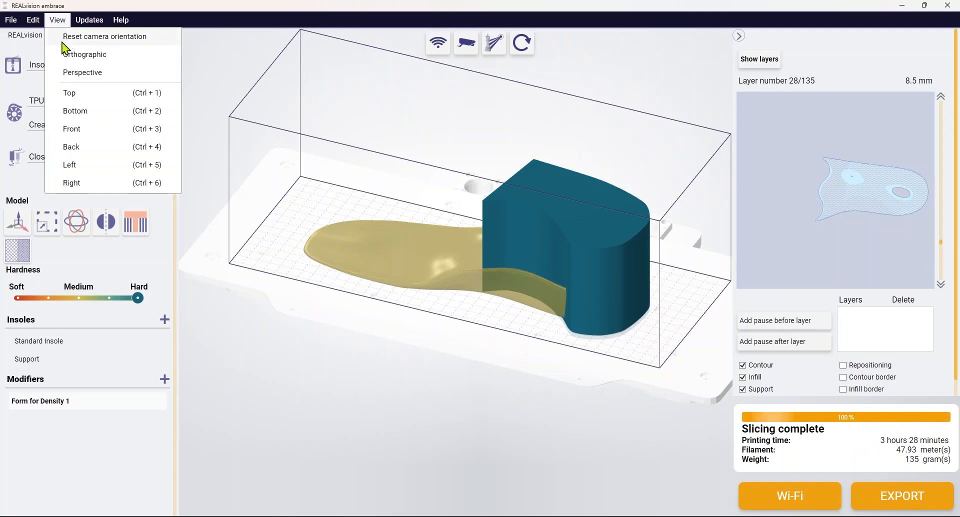
left_click(113, 41)
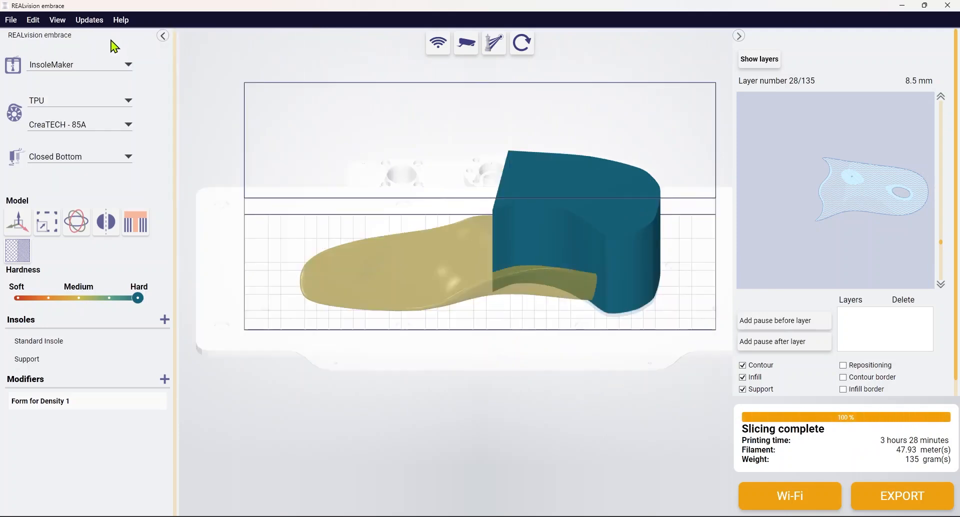
left_click(60, 21)
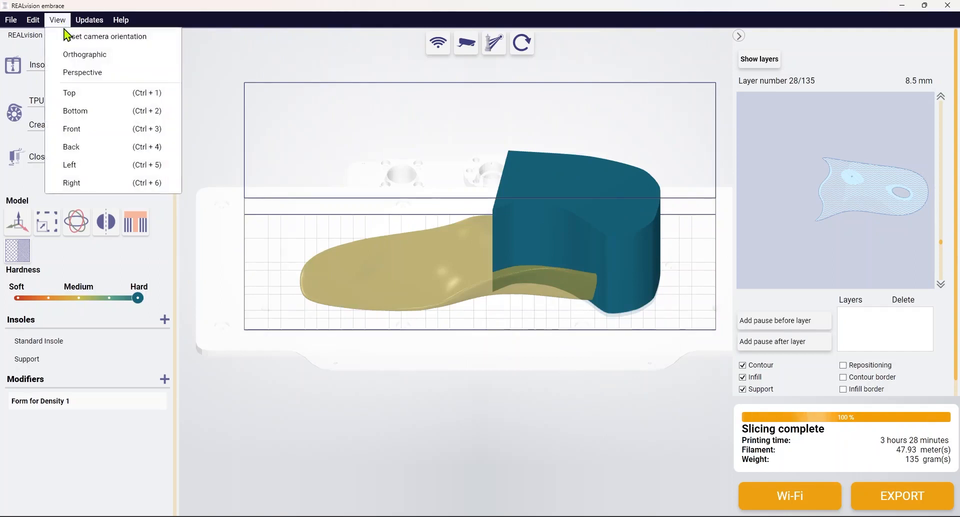
left_click(115, 94)
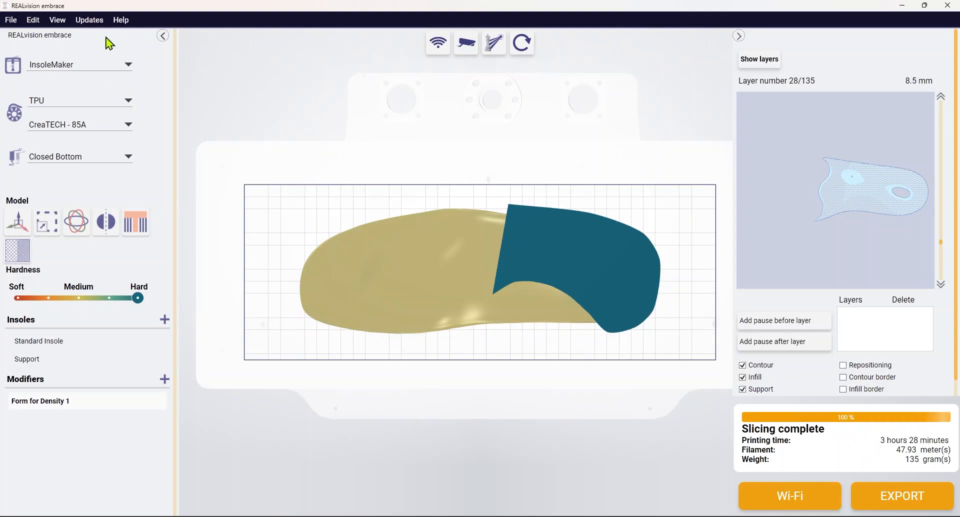
left_click(54, 20)
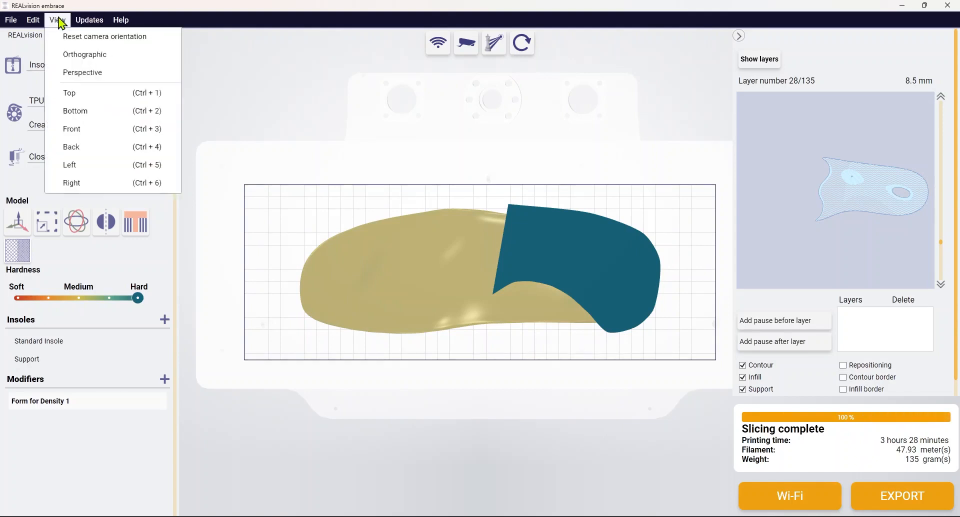
left_click(92, 130)
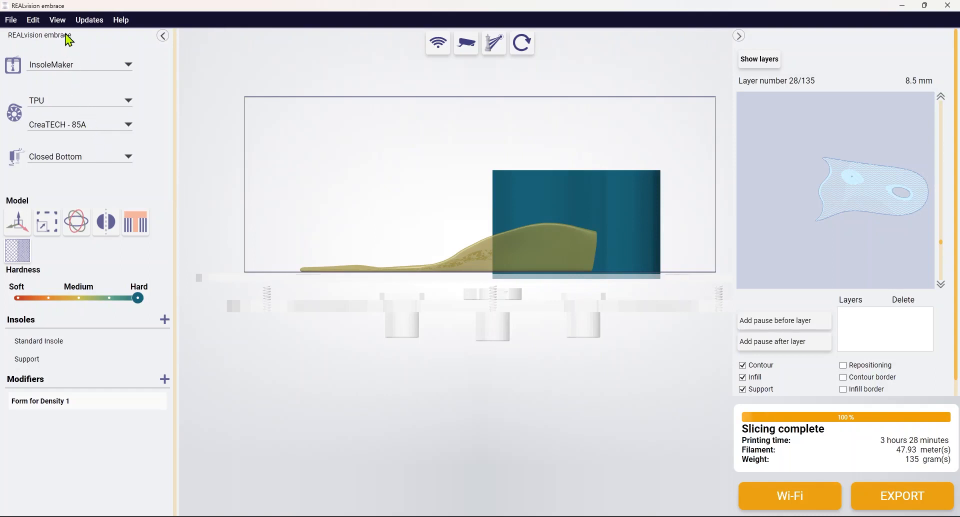
Step: Check the available firmware update versions without installing one
left_click(95, 21)
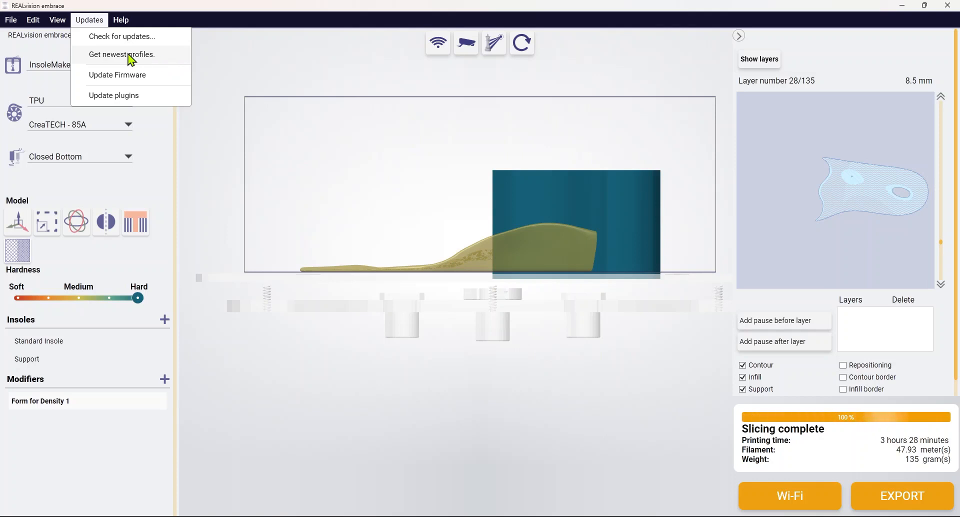
left_click(150, 76)
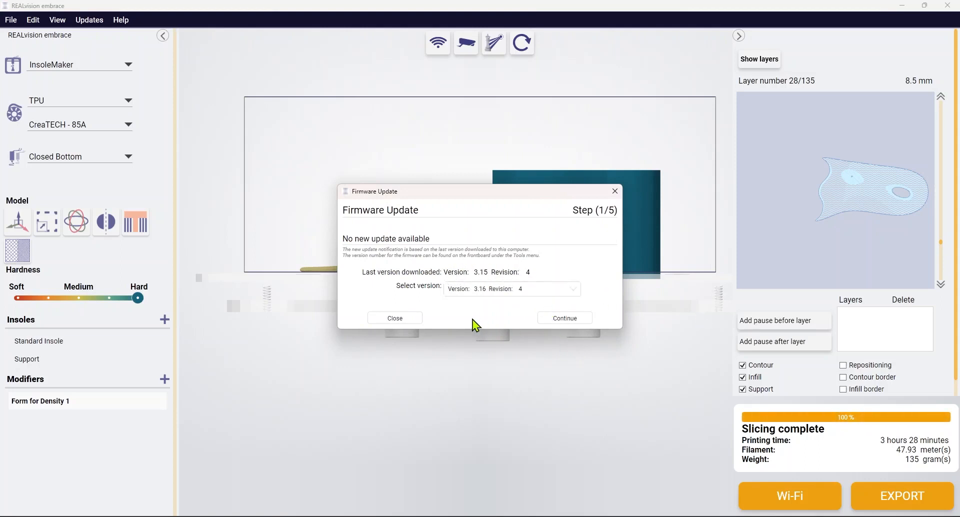
left_click(417, 319)
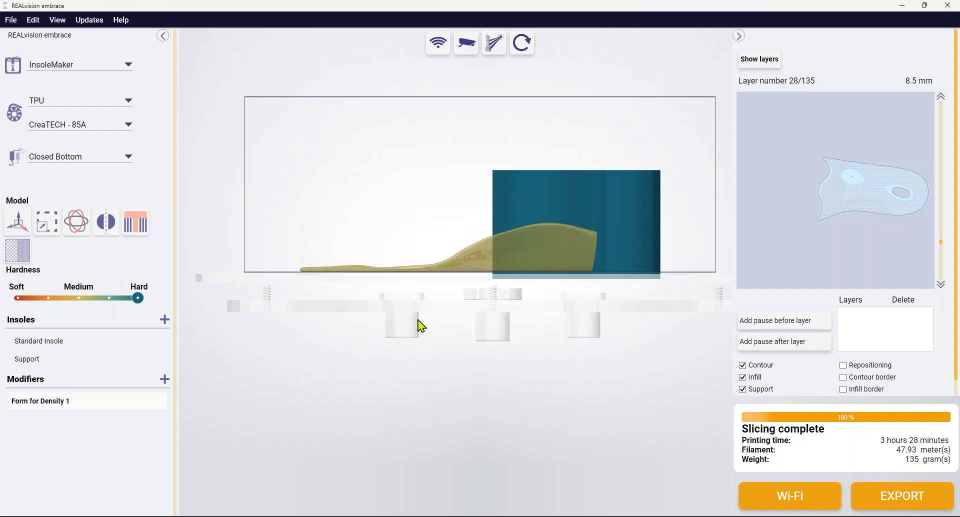
left_click(91, 22)
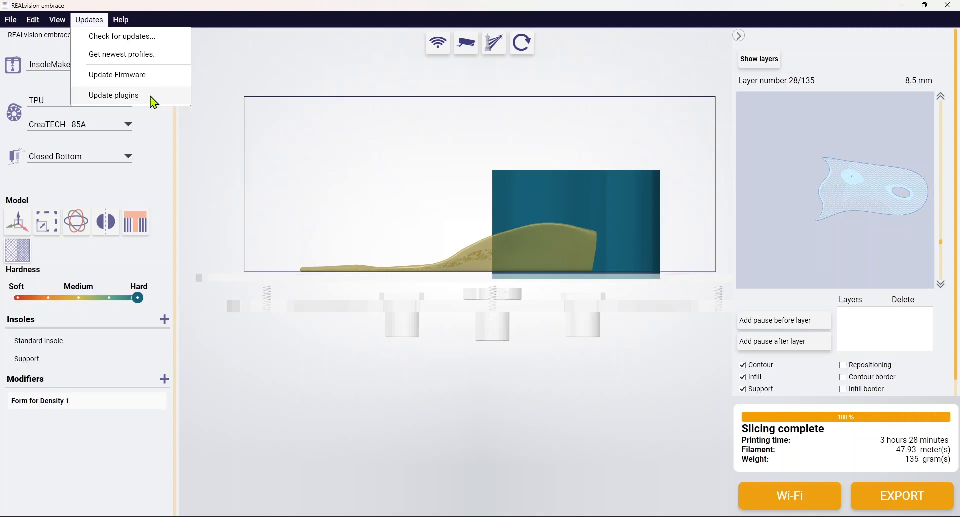
Step: Reset the camera position and reset the workspace to the original models, discarding all modifications
left_click_drag(488, 137, 478, 133)
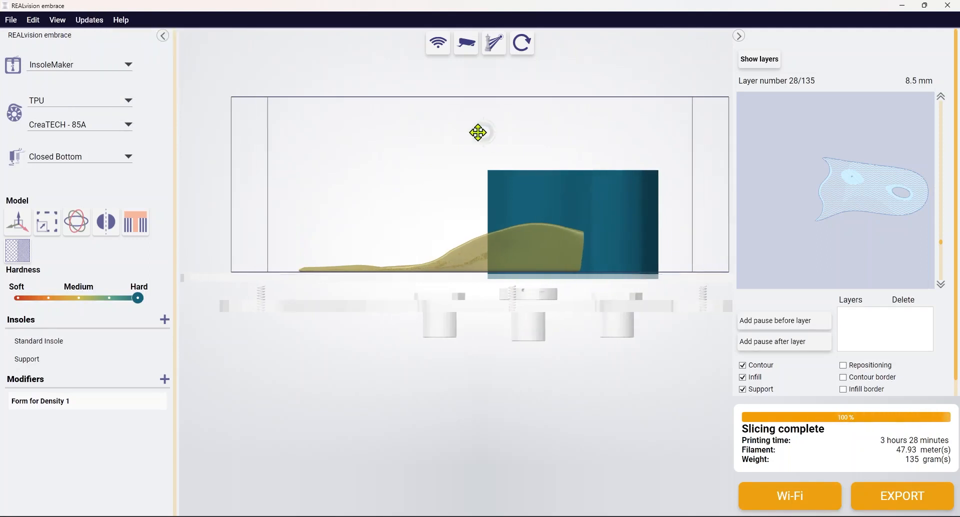
left_click(465, 48)
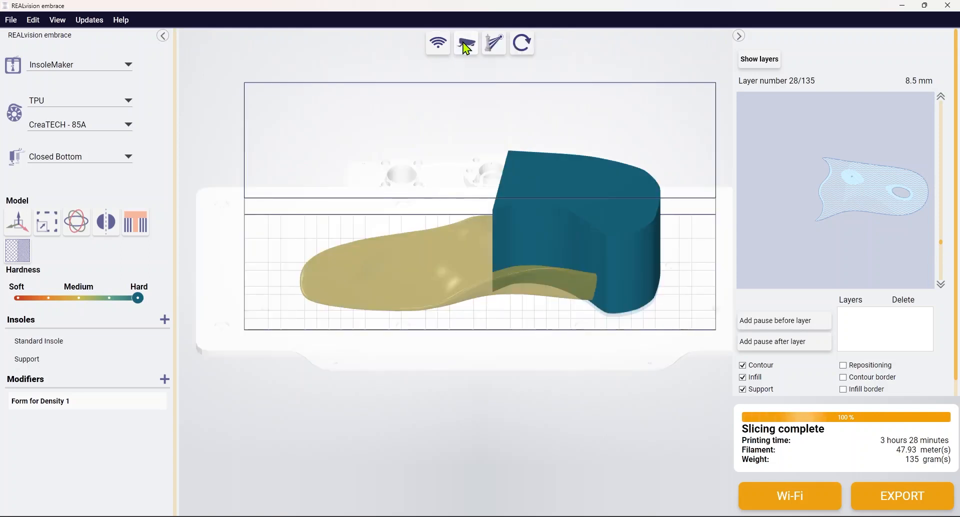
left_click(526, 46)
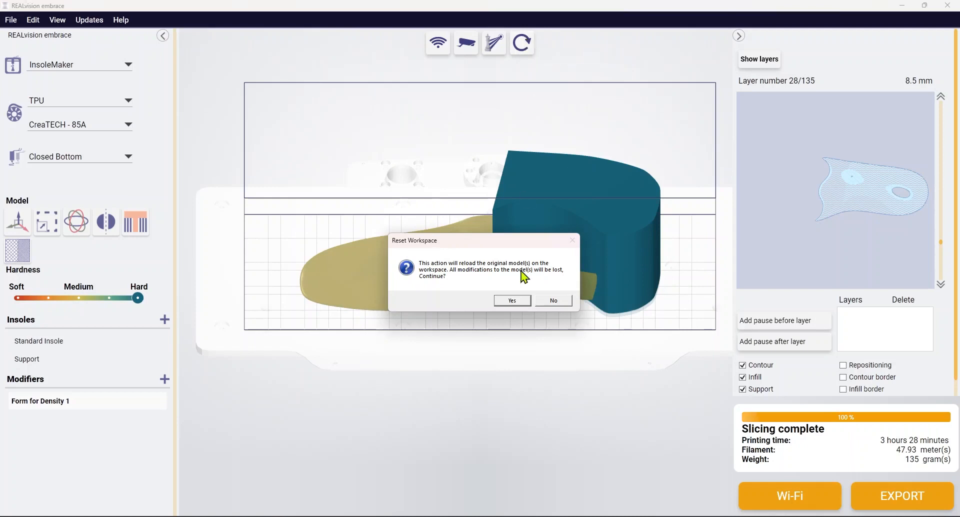
left_click(512, 301)
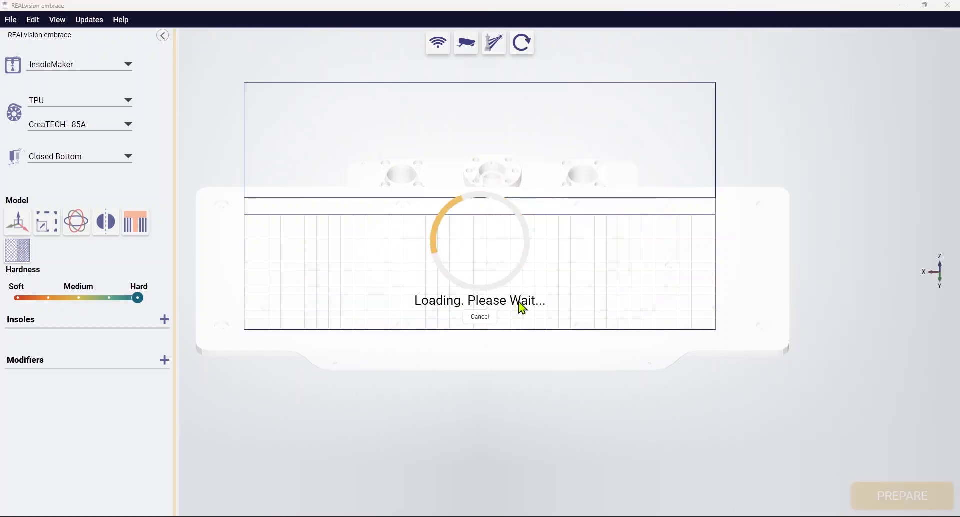